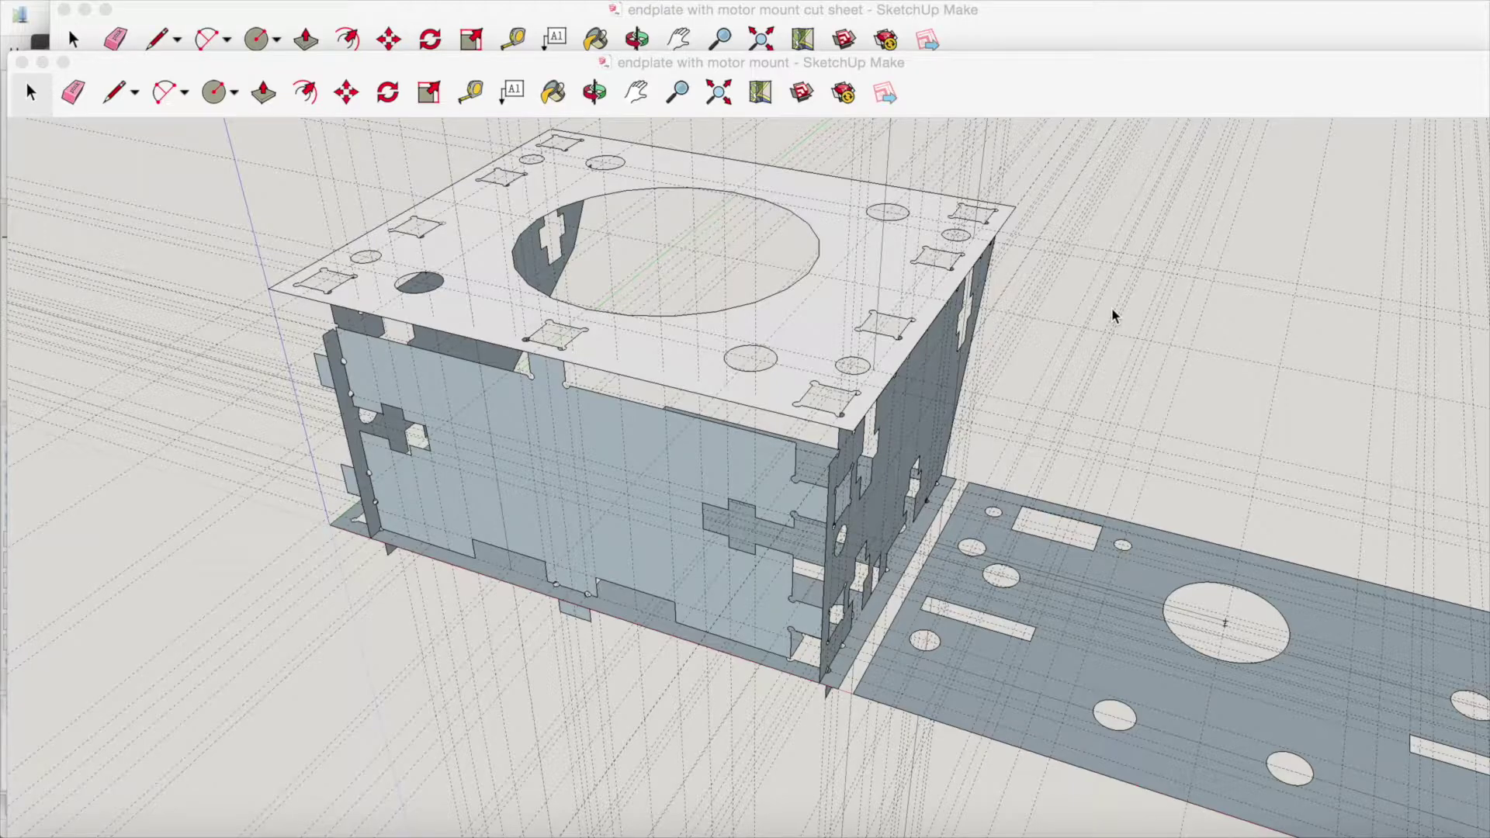
Step: Examine the assembled endplate box and the flat plate beside it from several angles
scroll(1112, 308, down, 4)
scroll(1112, 307, up, 3)
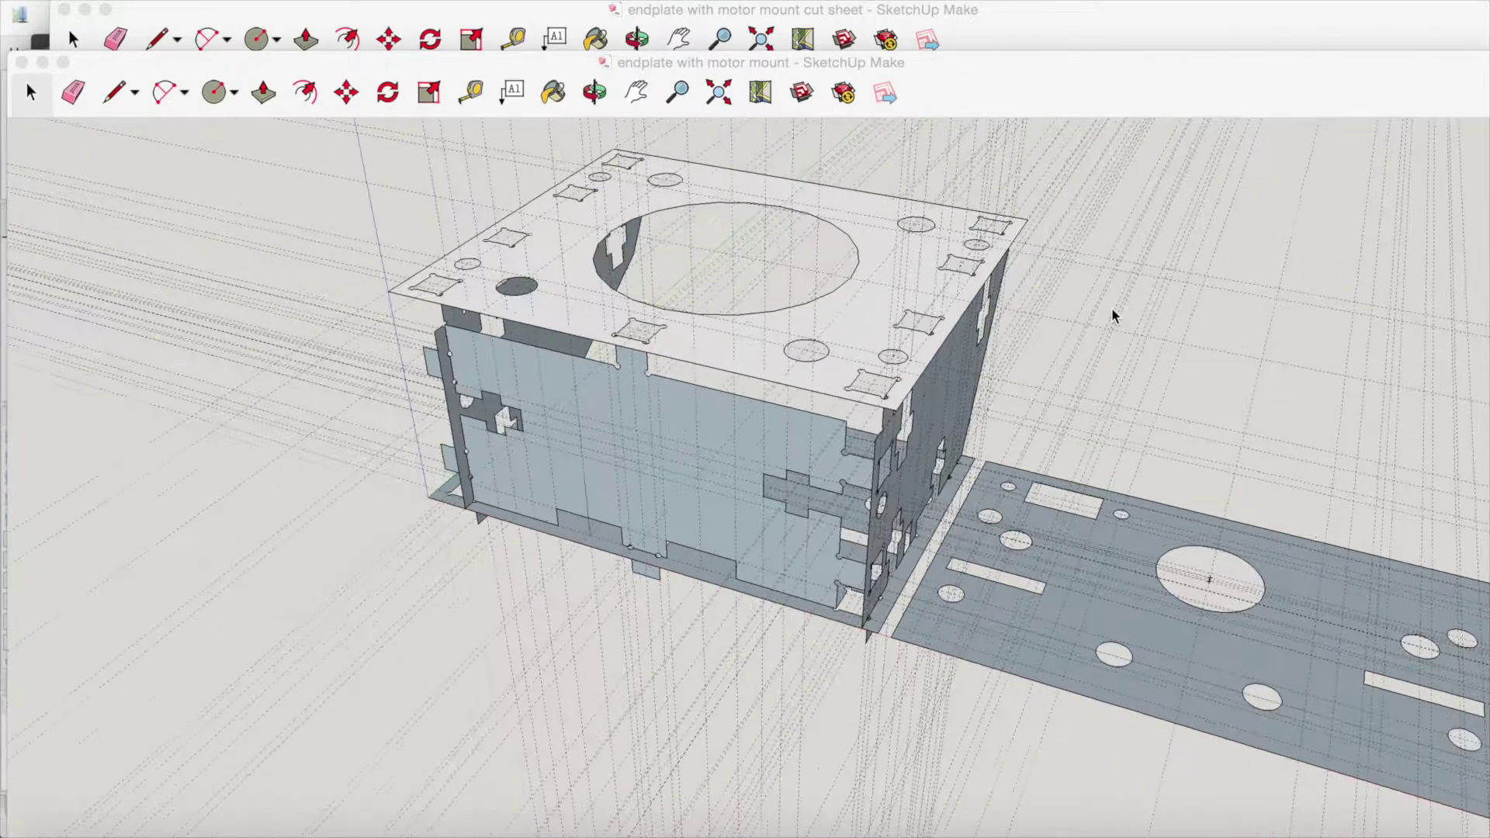
click(638, 91)
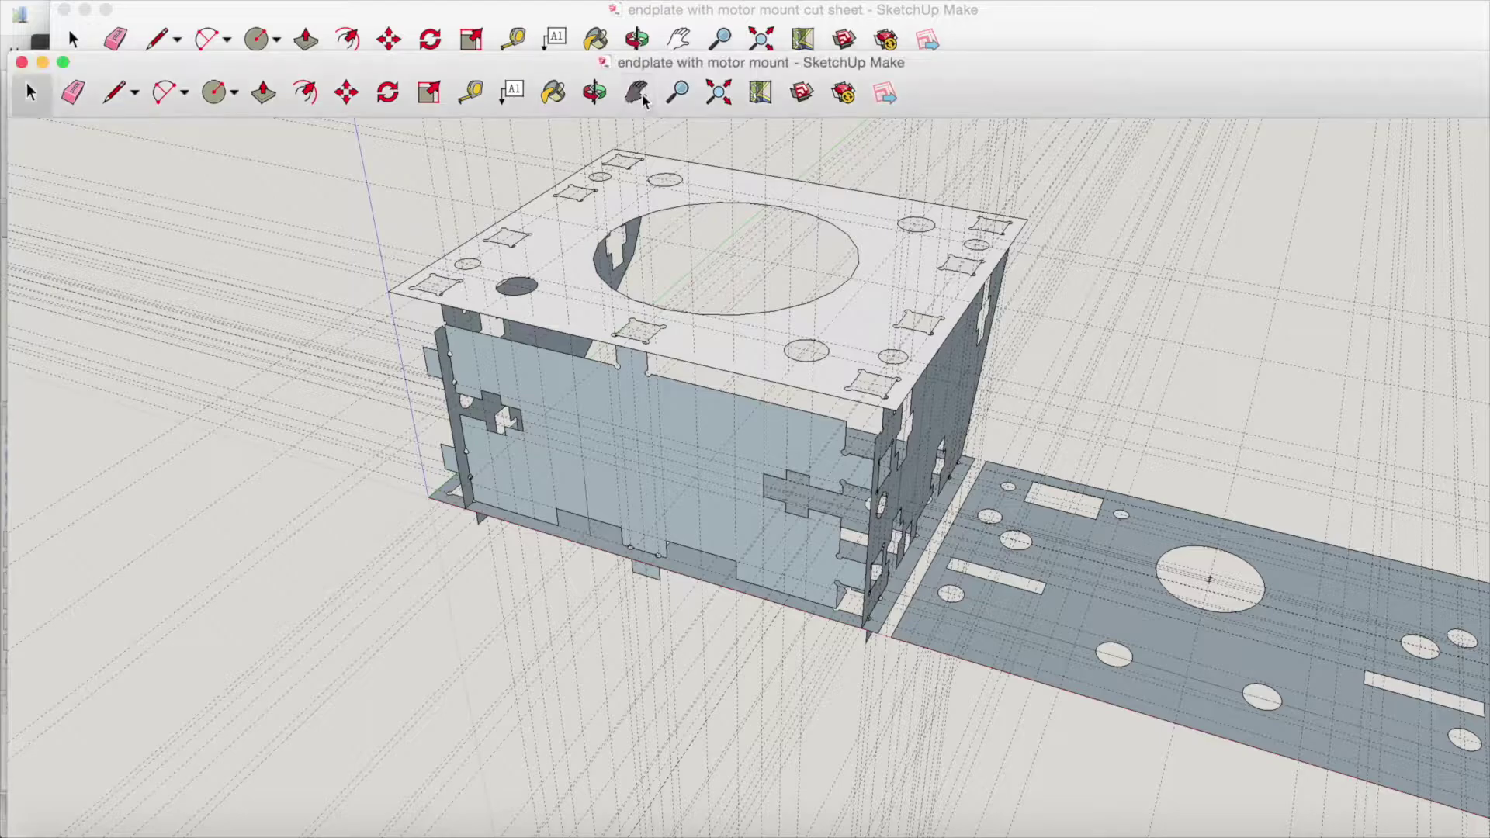
mouse_move(1118, 377)
mouse_down()
mouse_move(901, 356)
mouse_move(901, 382)
mouse_up()
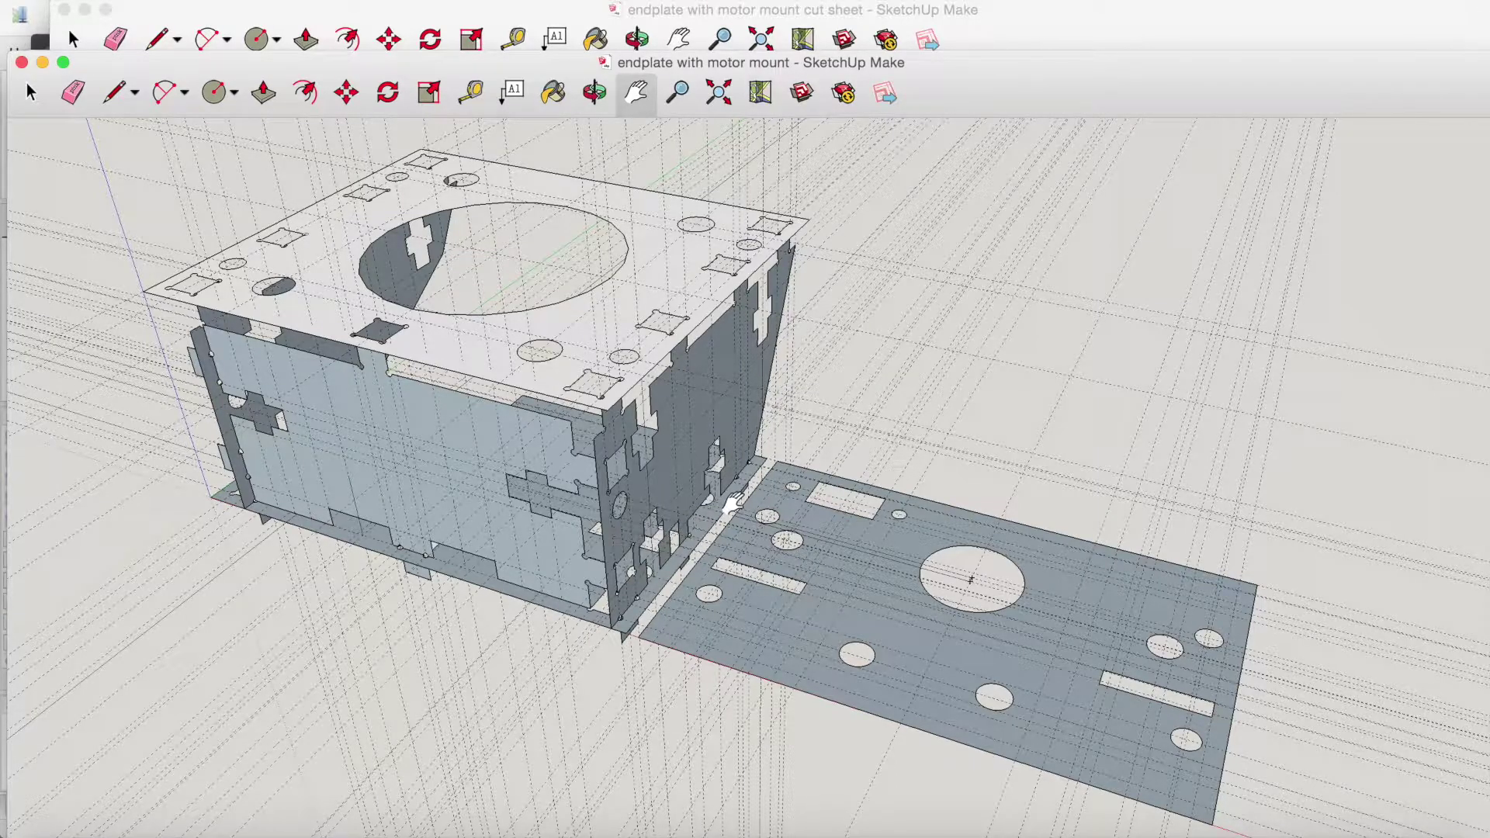
click(596, 95)
drag(689, 609, 1052, 487)
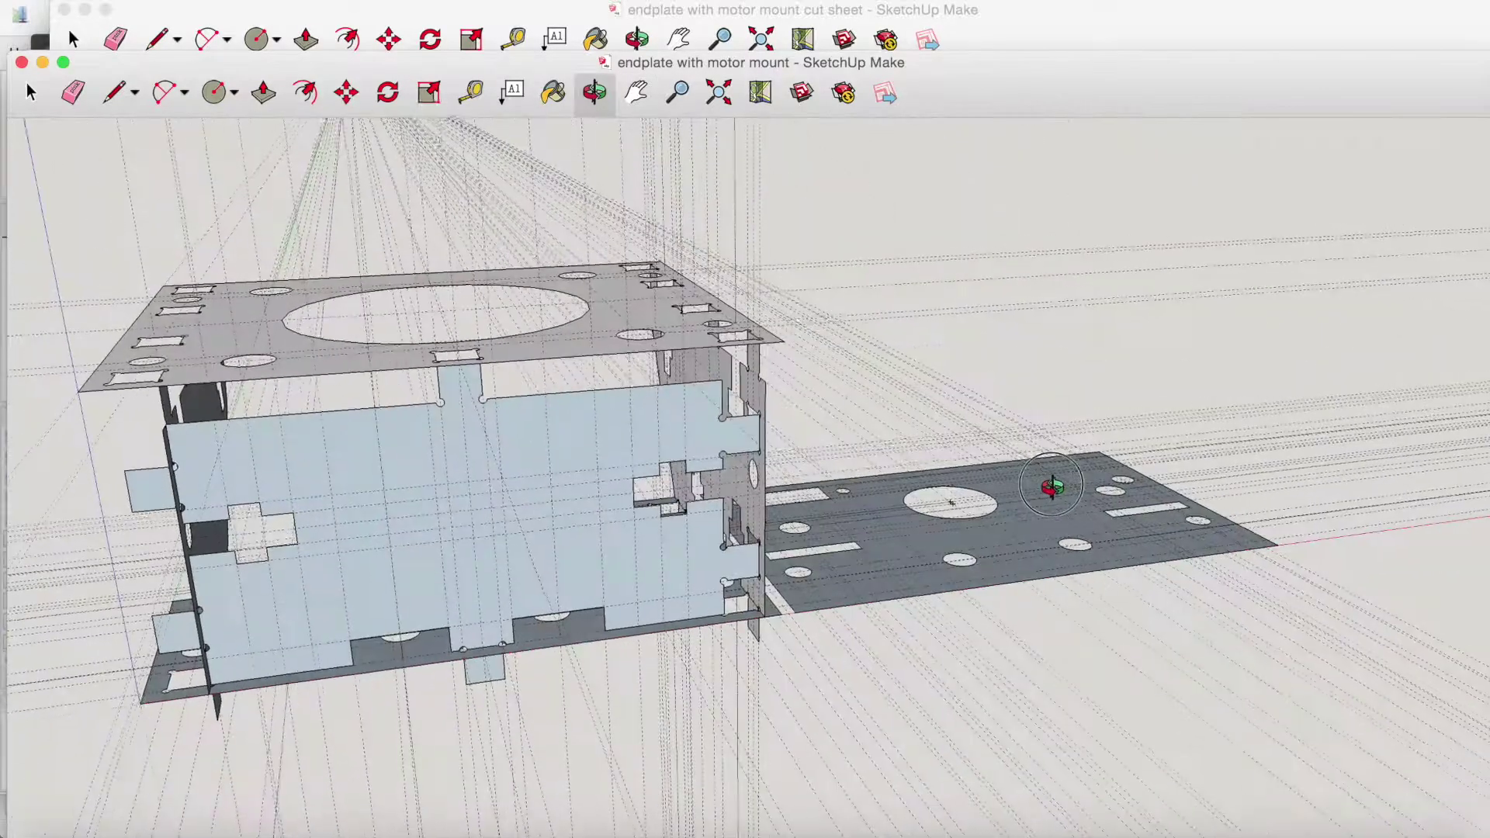
drag(225, 489, 469, 671)
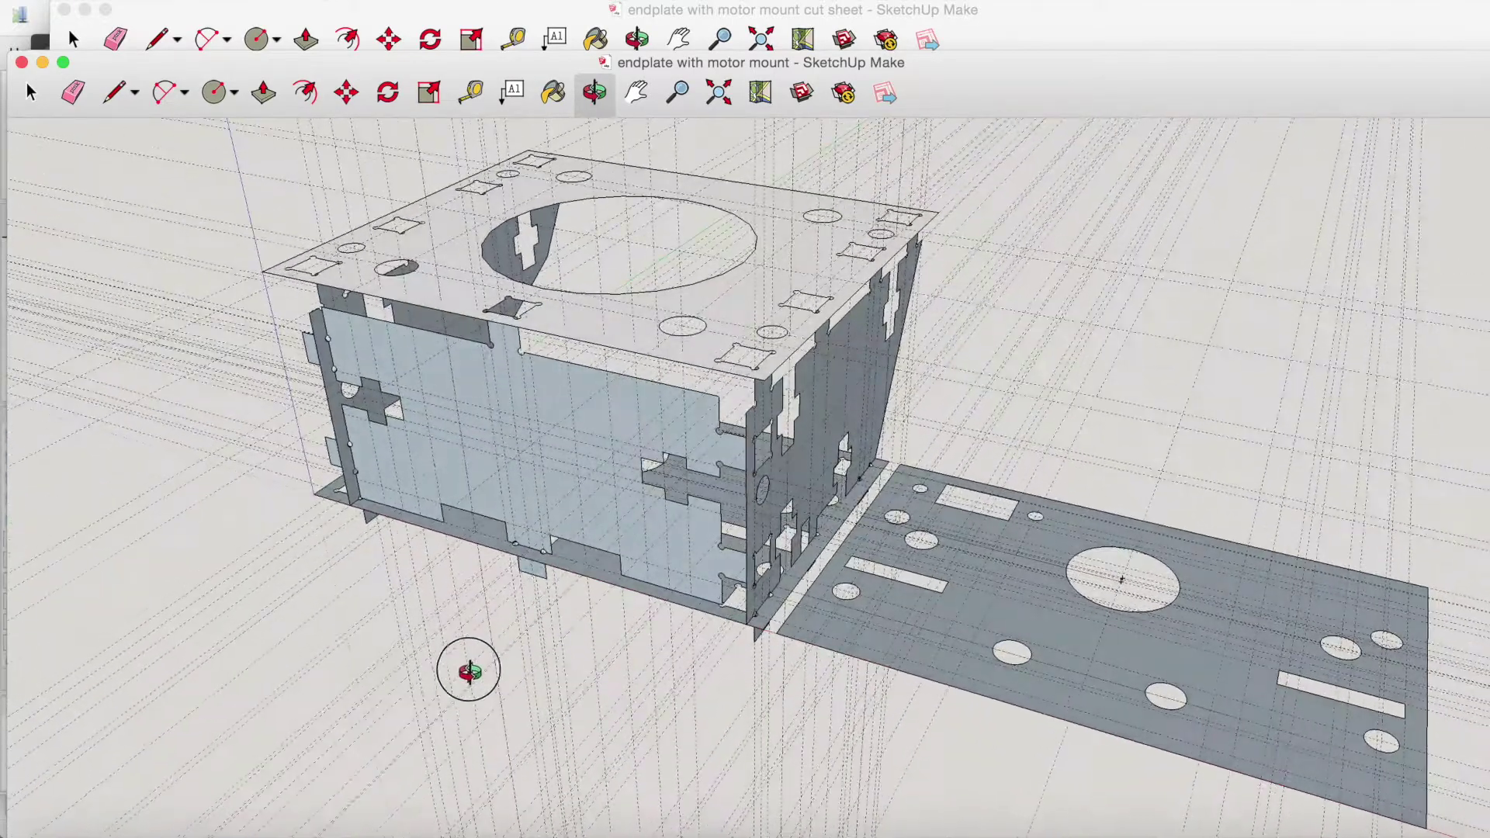
drag(968, 522, 1120, 590)
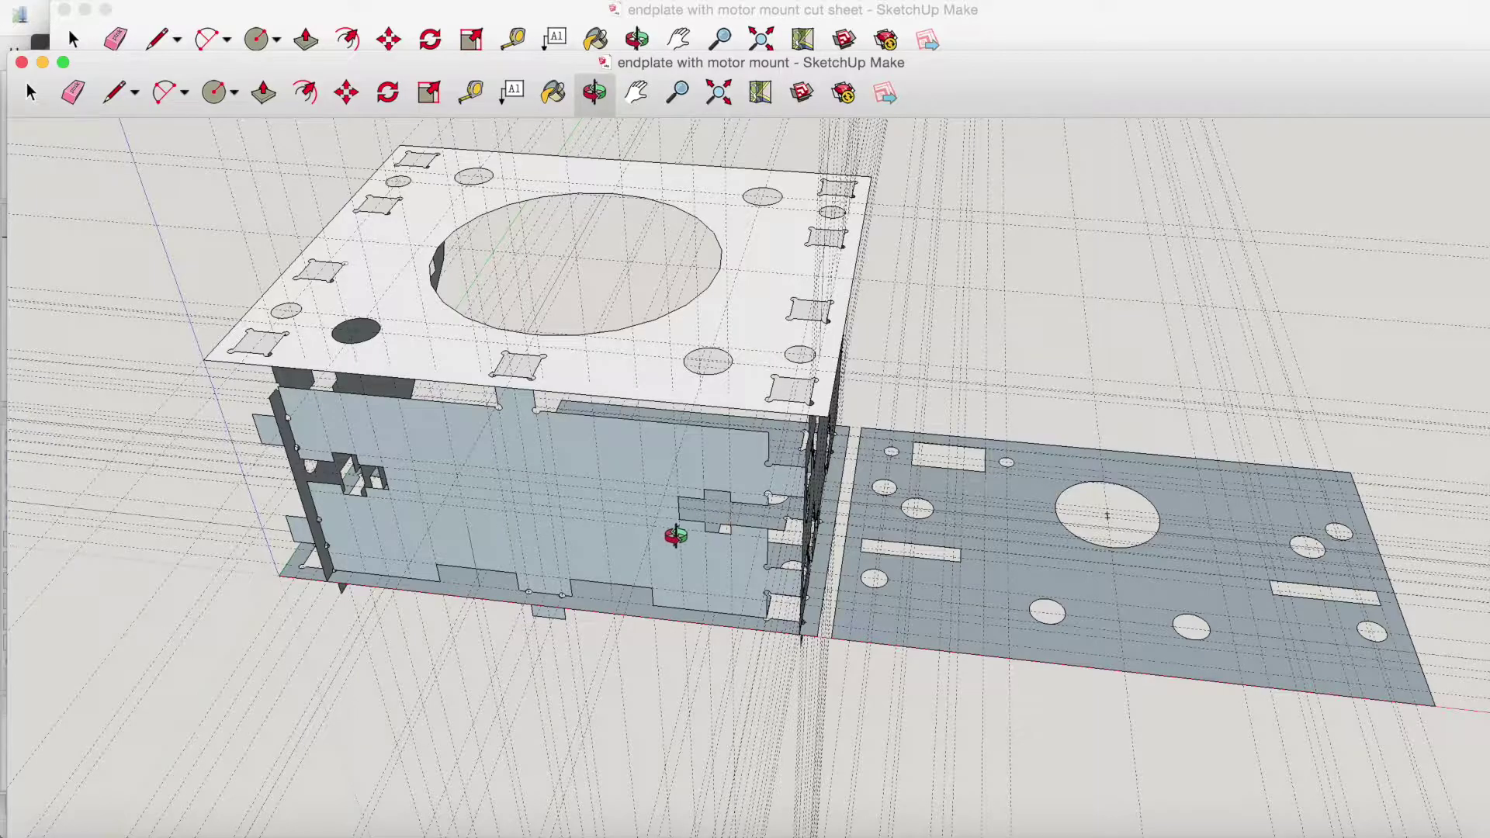
drag(845, 655, 591, 627)
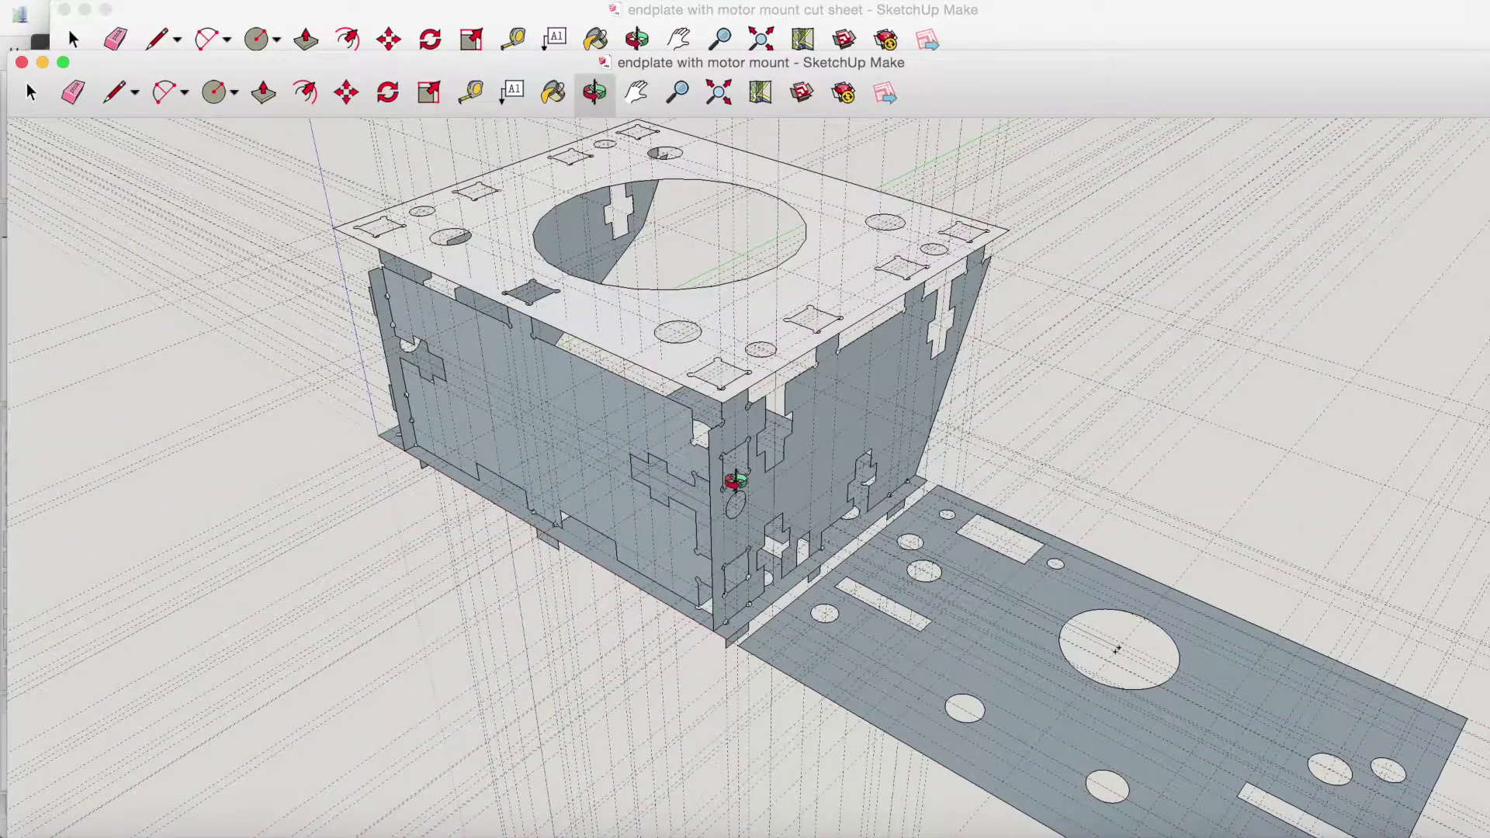
drag(805, 609, 1051, 616)
drag(665, 372, 941, 531)
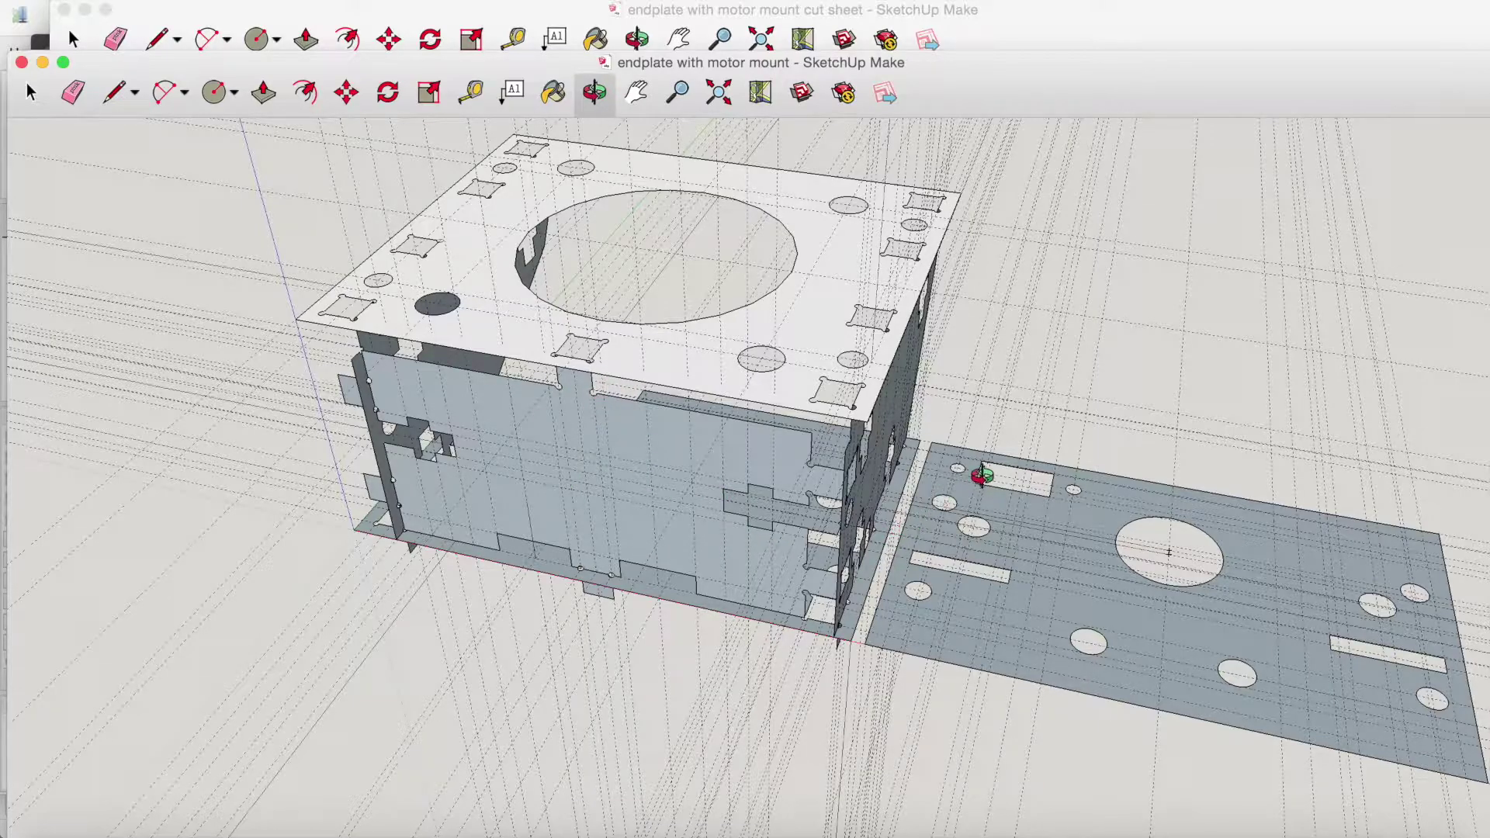
click(533, 532)
drag(532, 533, 499, 458)
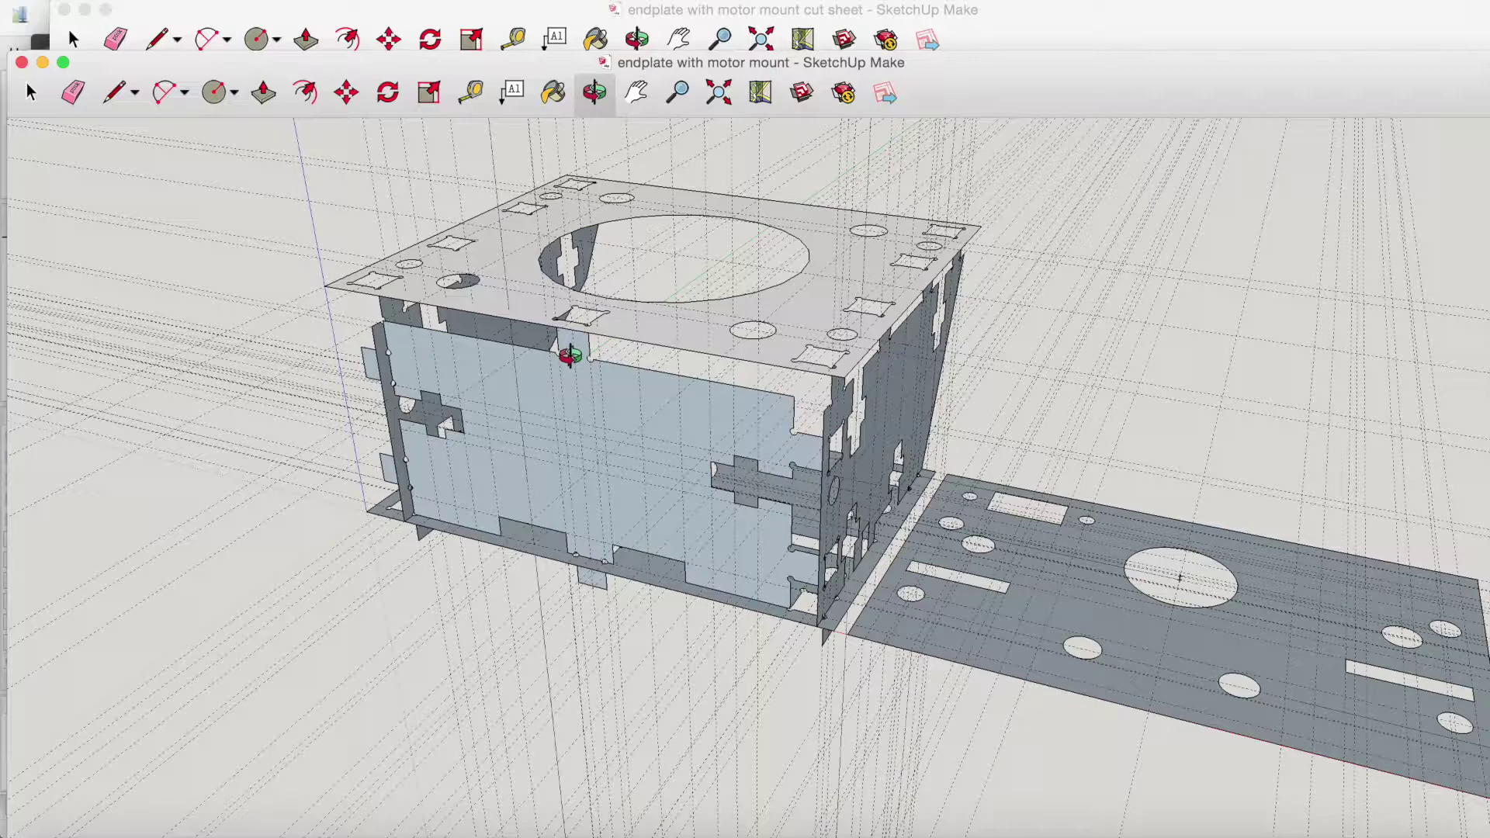
Step: Inspect the front panel's upper tab and the matching corner-relieved slot in the top plate up close
scroll(569, 355, up, 5)
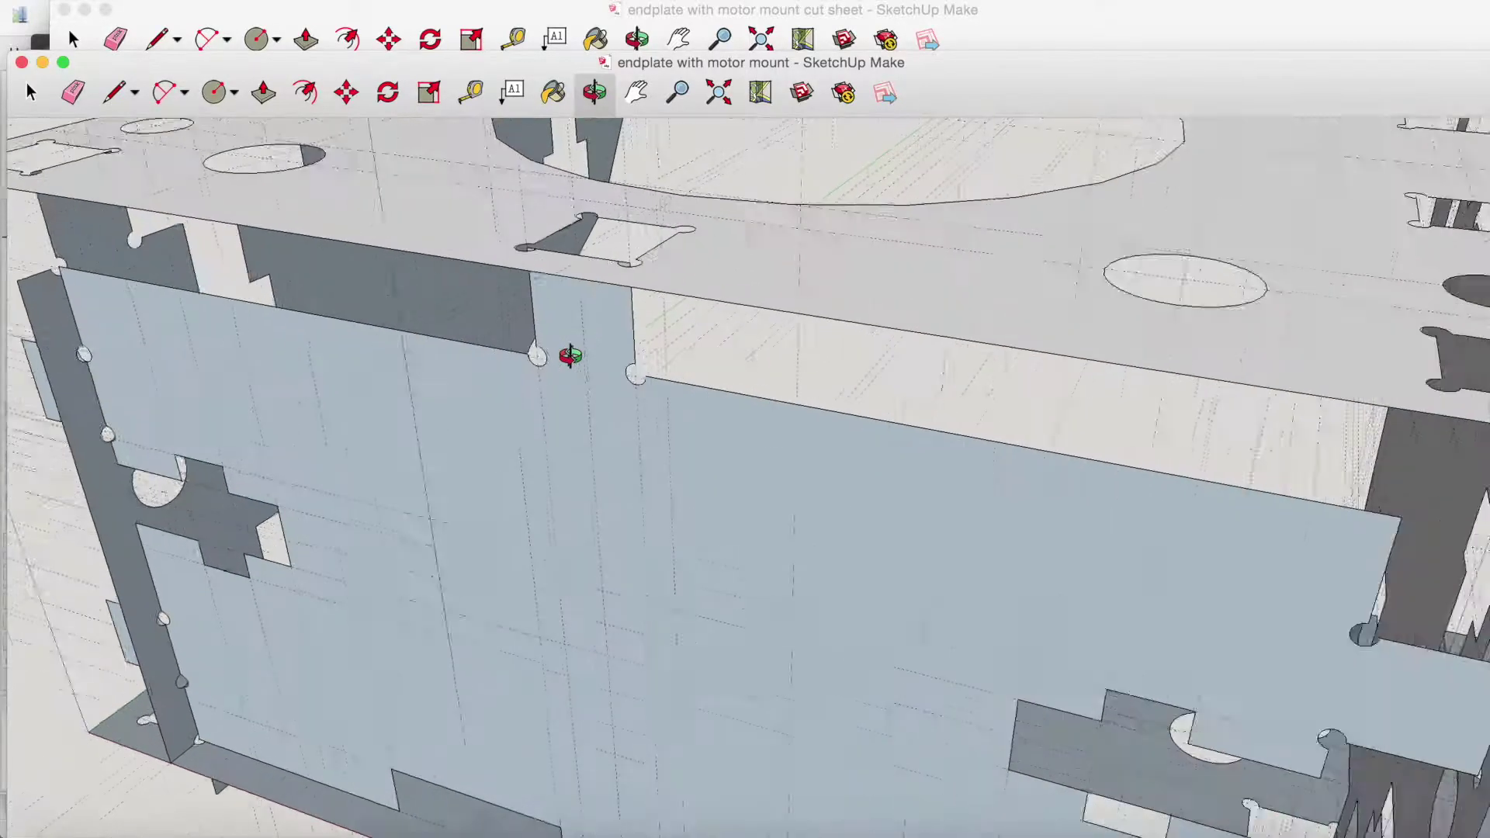
scroll(570, 356, down, 3)
scroll(570, 356, down, 2)
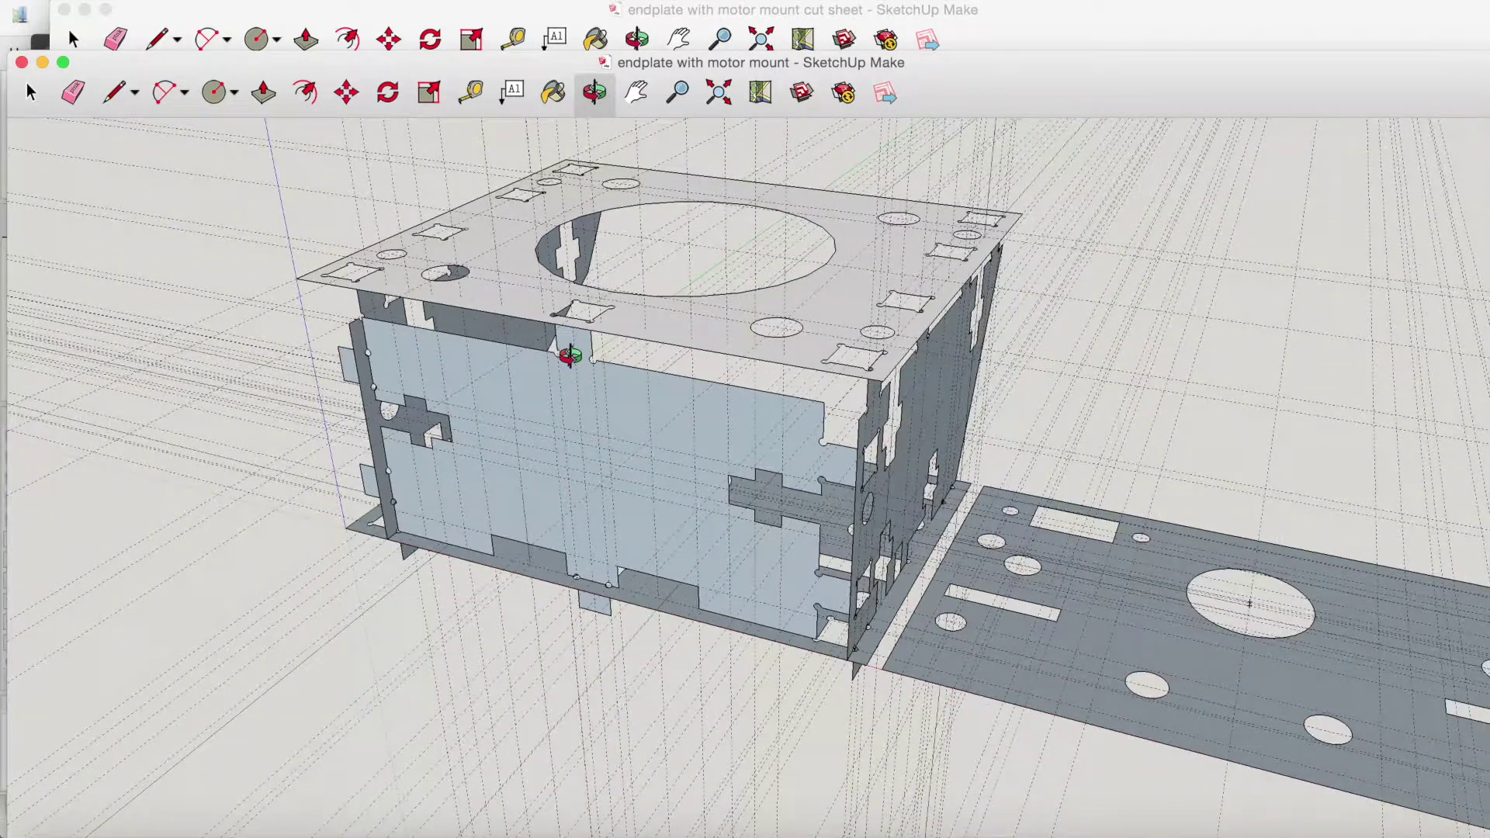
drag(991, 436, 762, 526)
drag(772, 592, 623, 435)
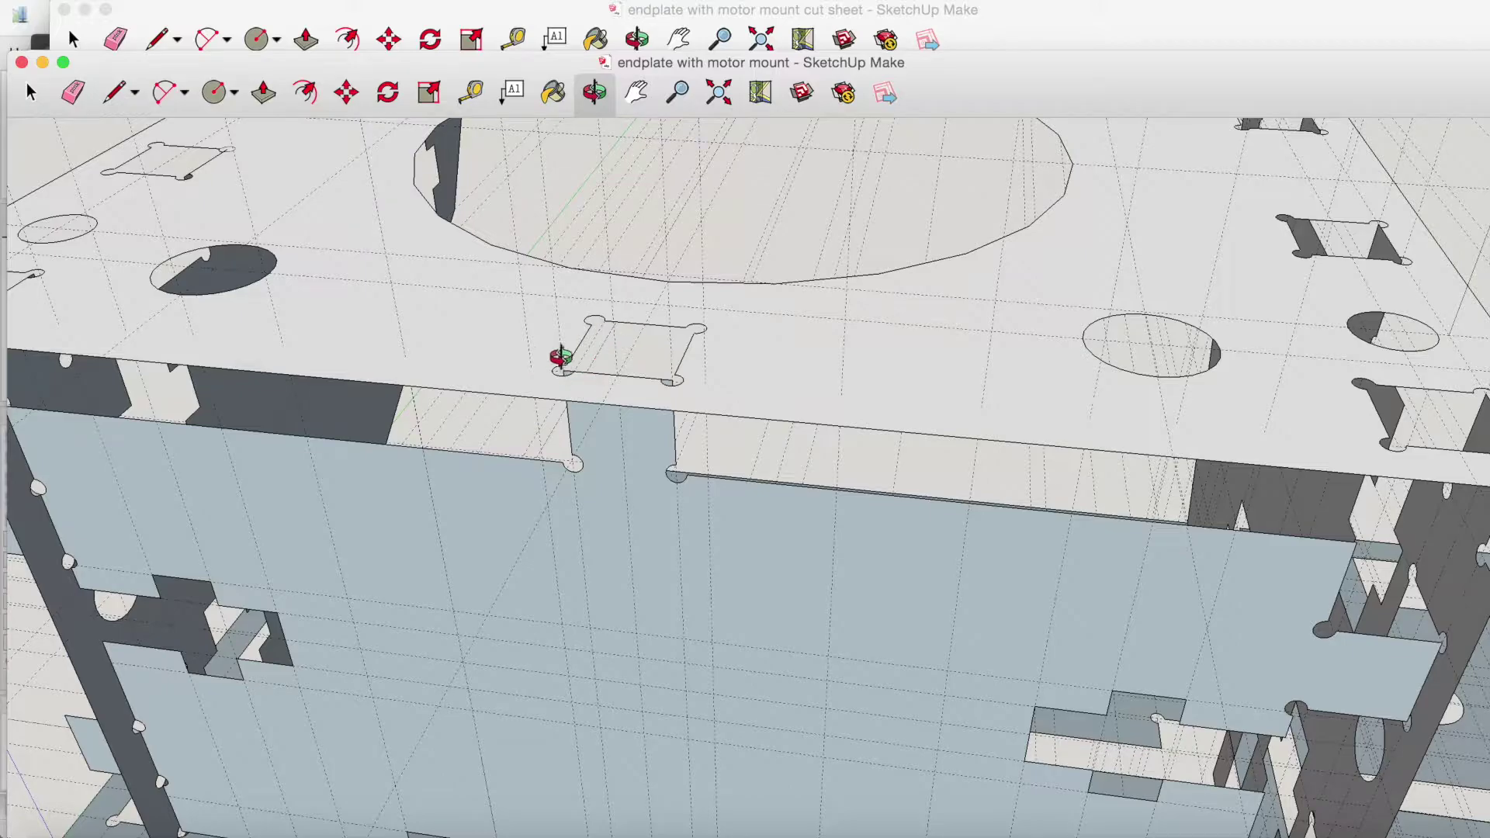
drag(725, 342, 644, 402)
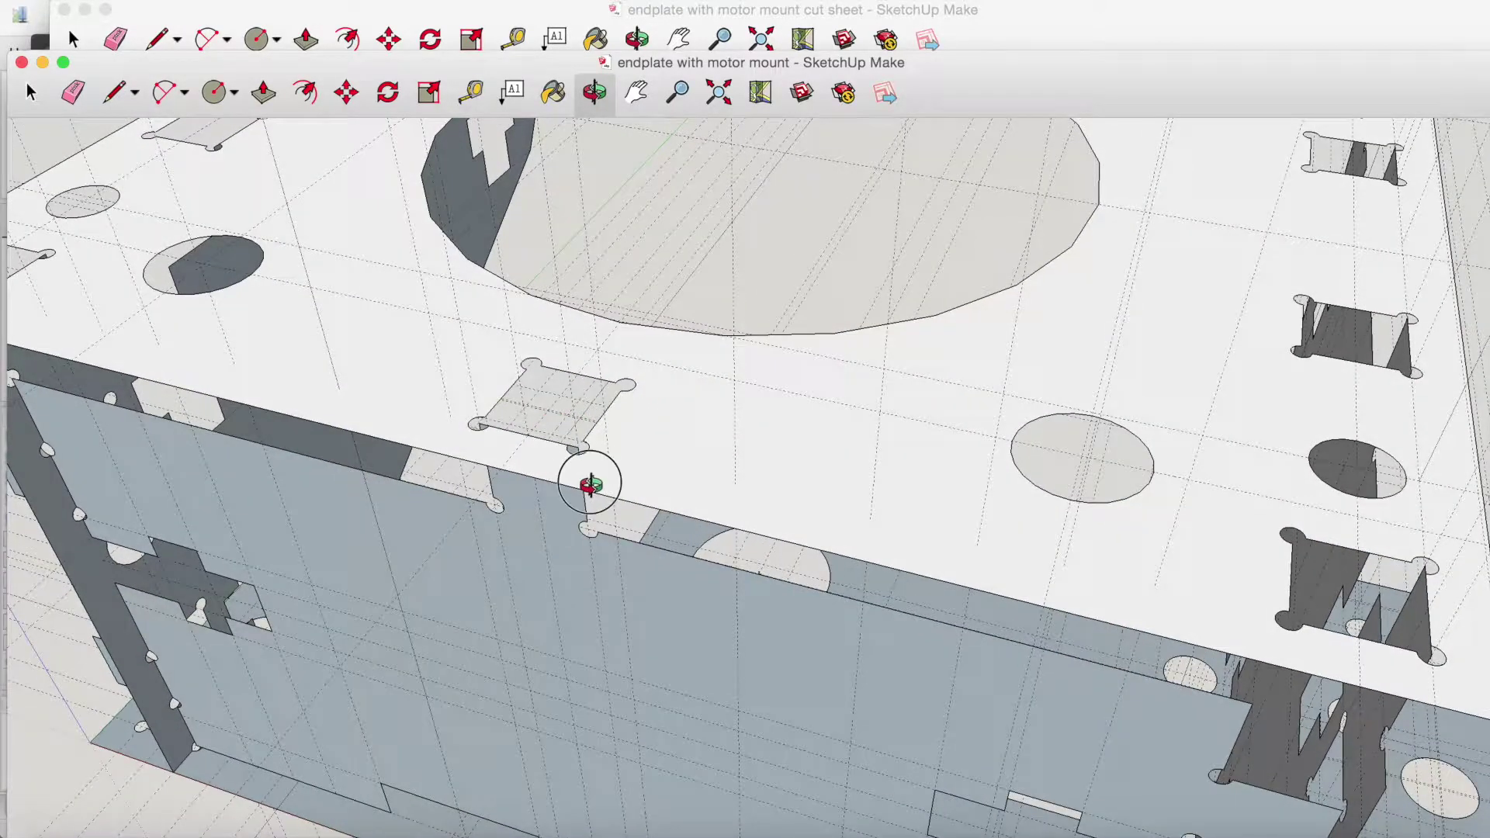
drag(589, 482, 573, 371)
scroll(573, 371, down, 6)
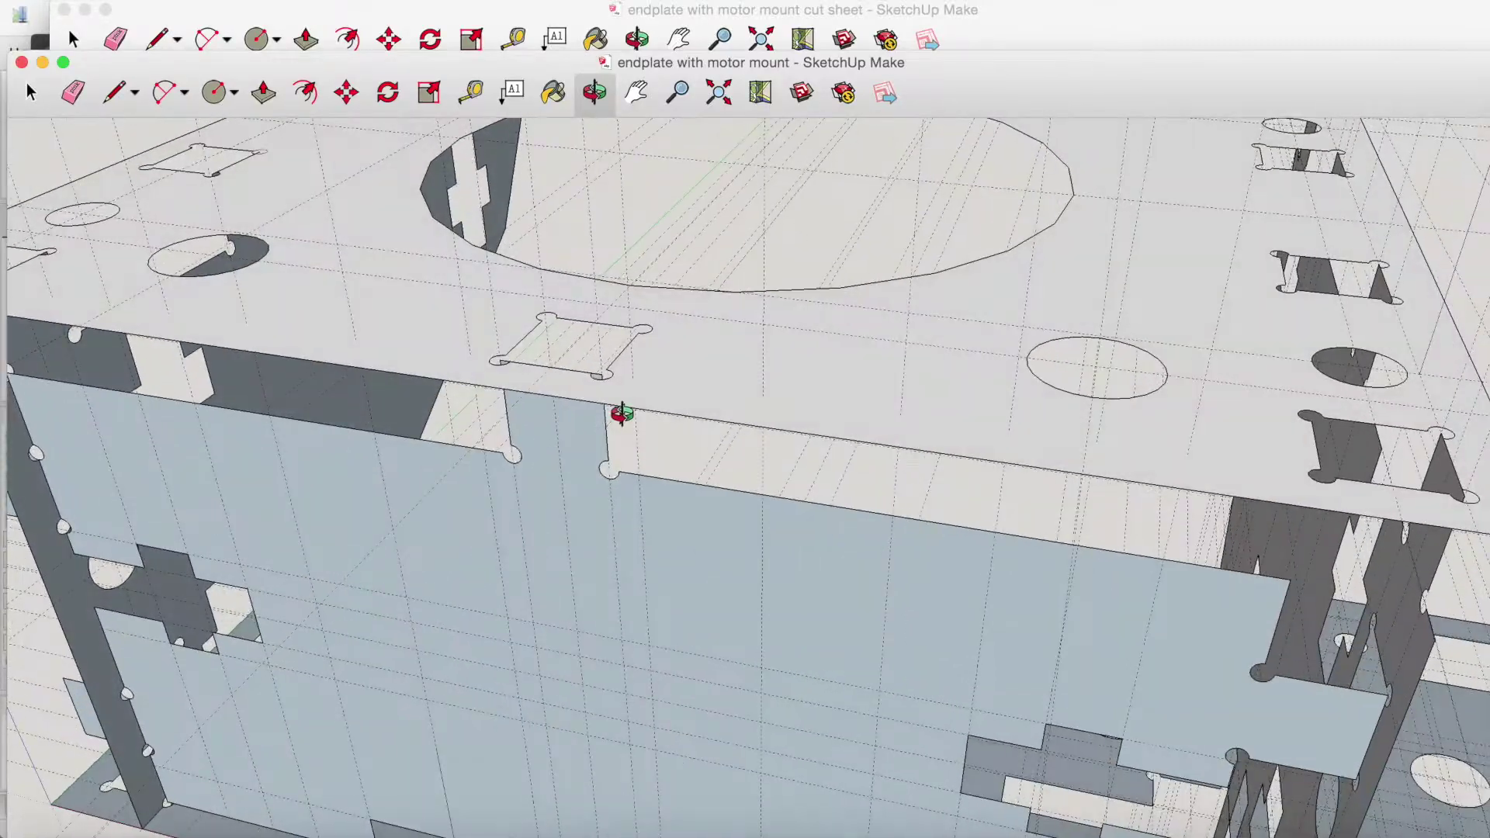
scroll(1052, 477, up, 6)
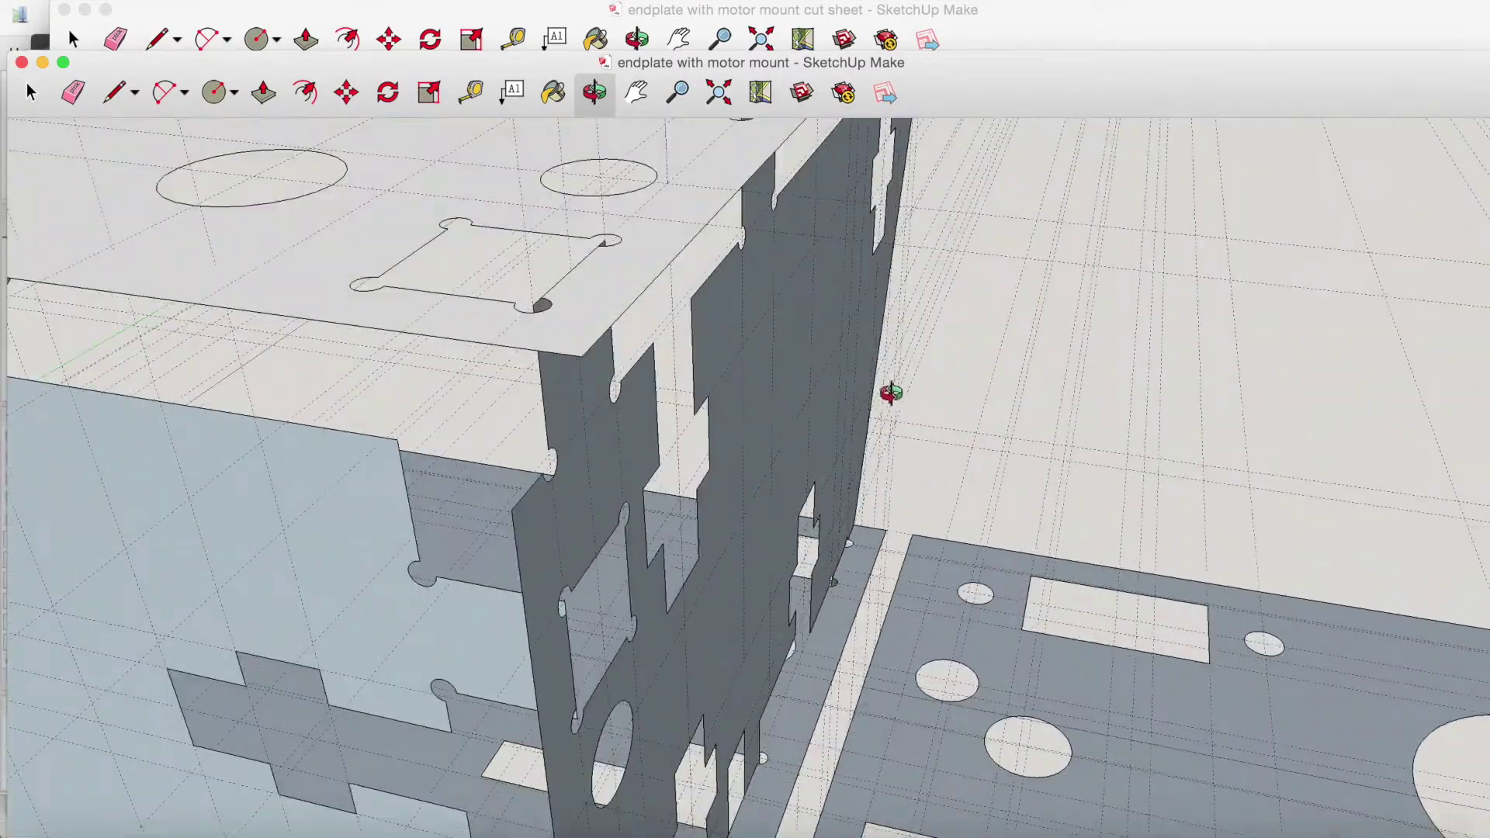
Step: Inspect the side panel's tabs, slots and cross-shaped cutouts, along with the top plate's holes above them
scroll(565, 320, up, 5)
drag(564, 321, 499, 412)
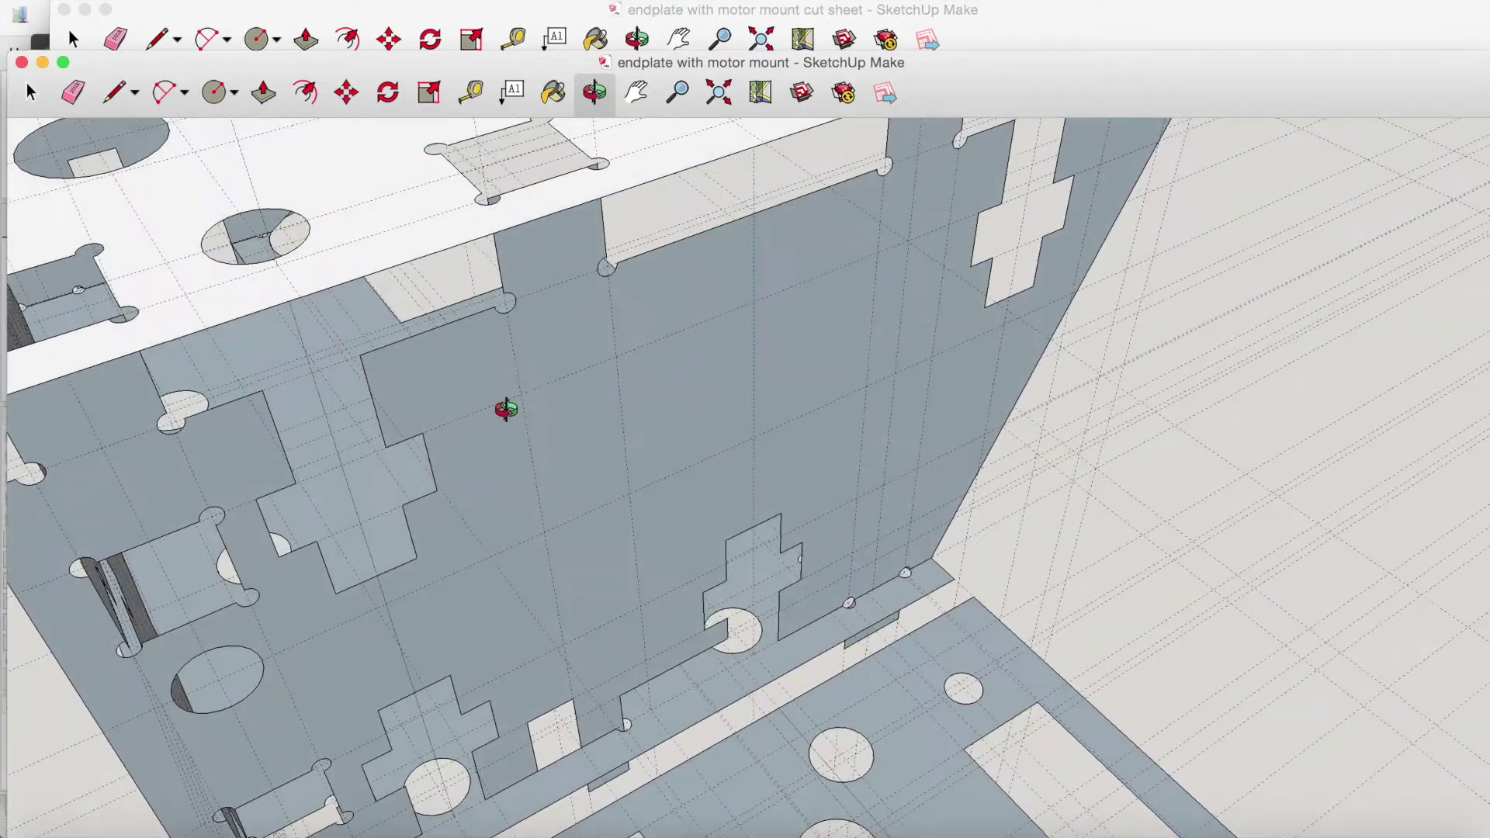
click(638, 93)
middle_drag(365, 357, 559, 336)
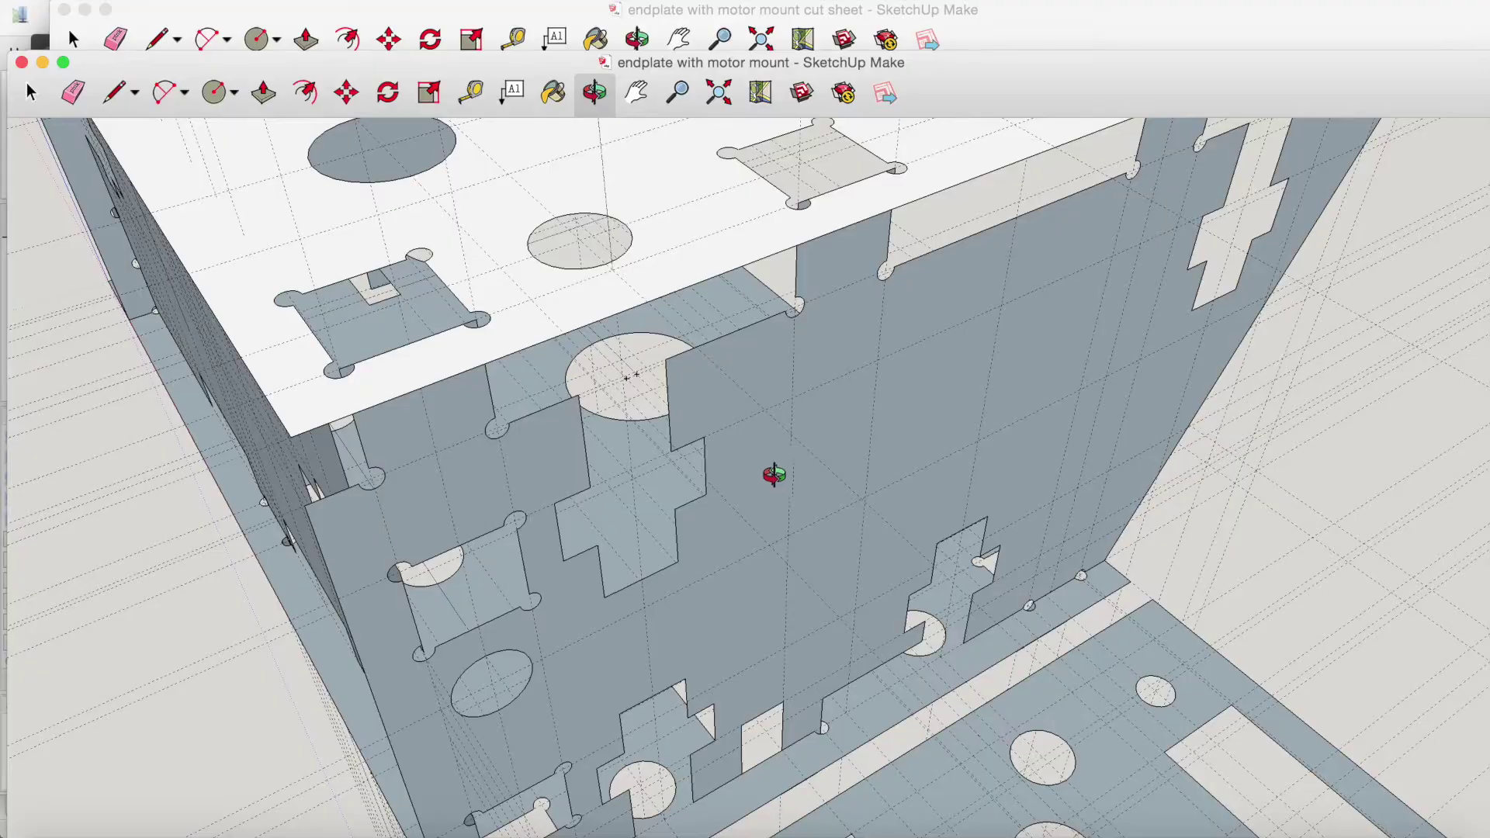
drag(771, 476, 575, 533)
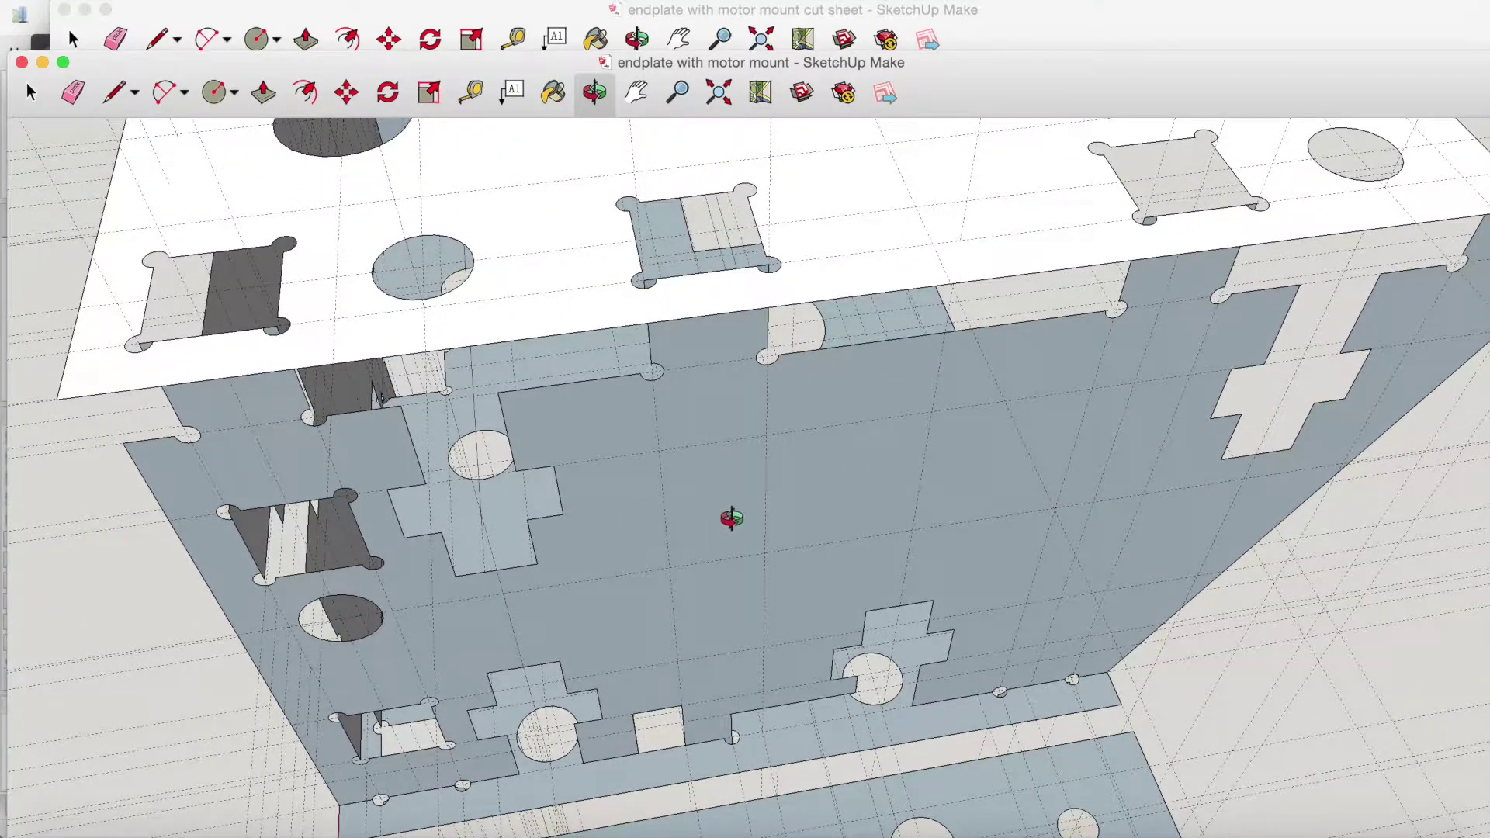
drag(569, 572, 659, 473)
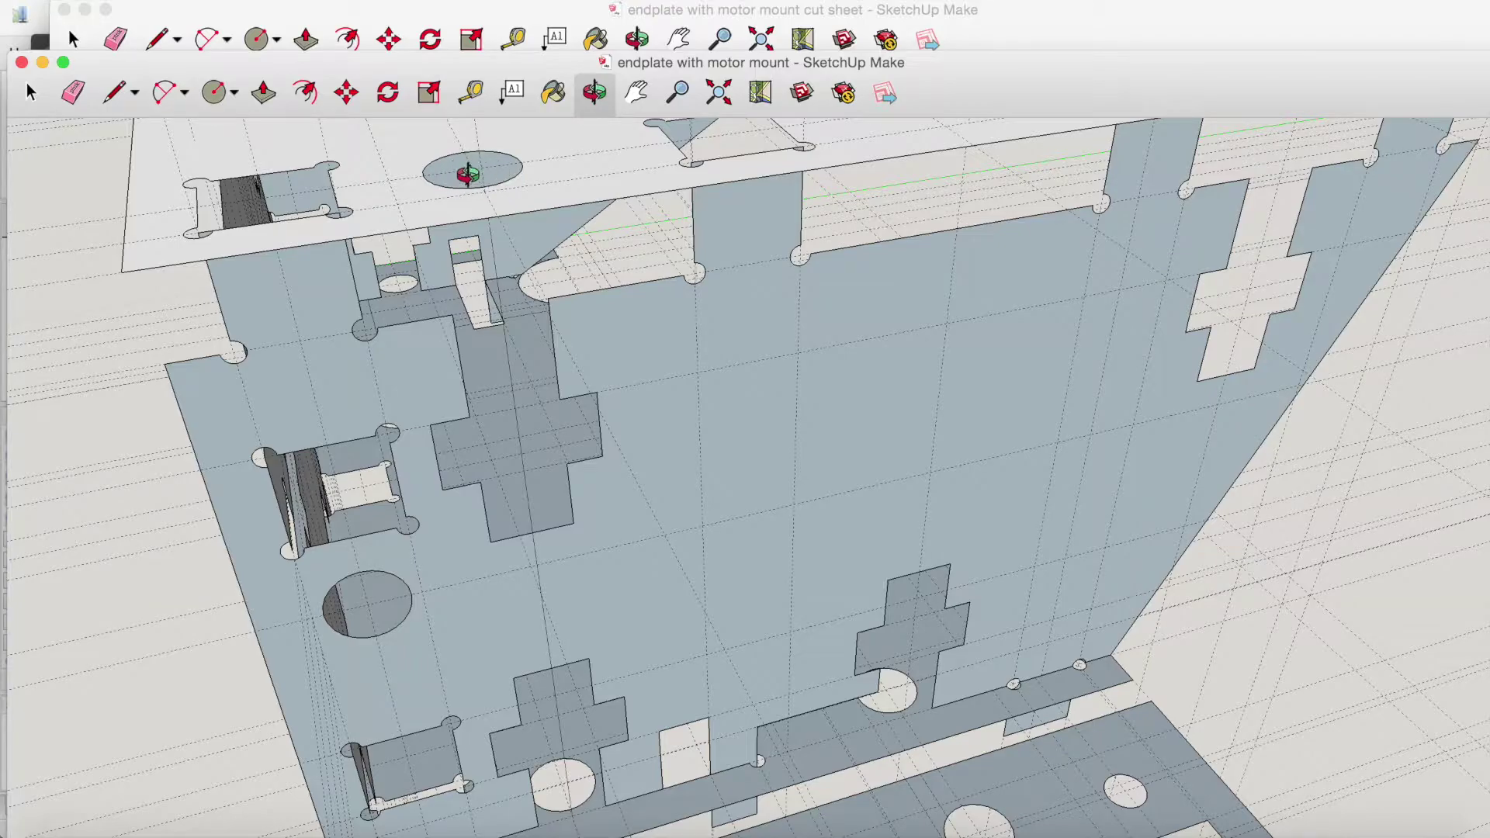
drag(560, 163, 599, 315)
drag(310, 342, 789, 569)
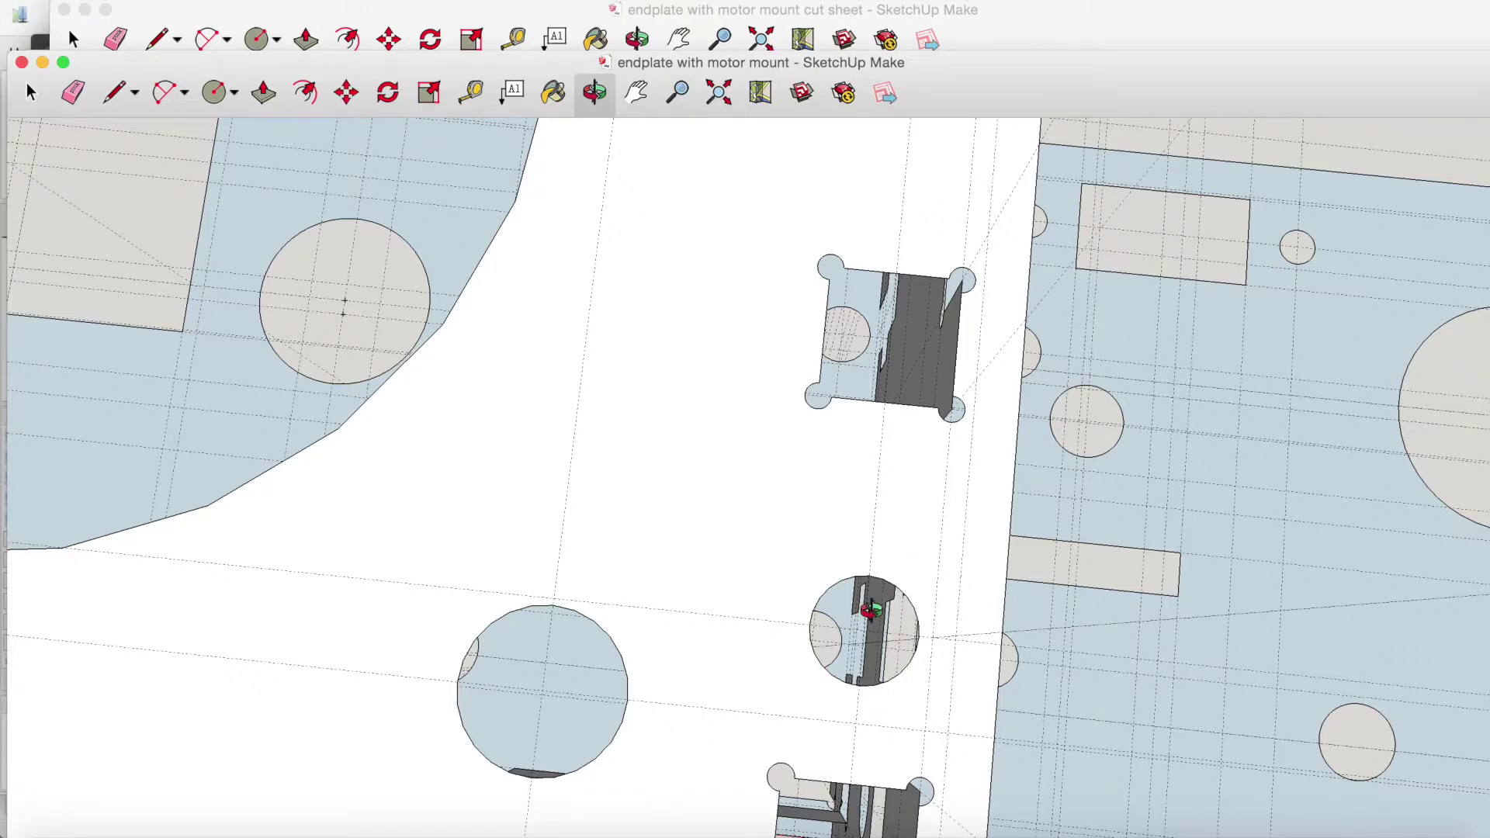
drag(1002, 678, 655, 413)
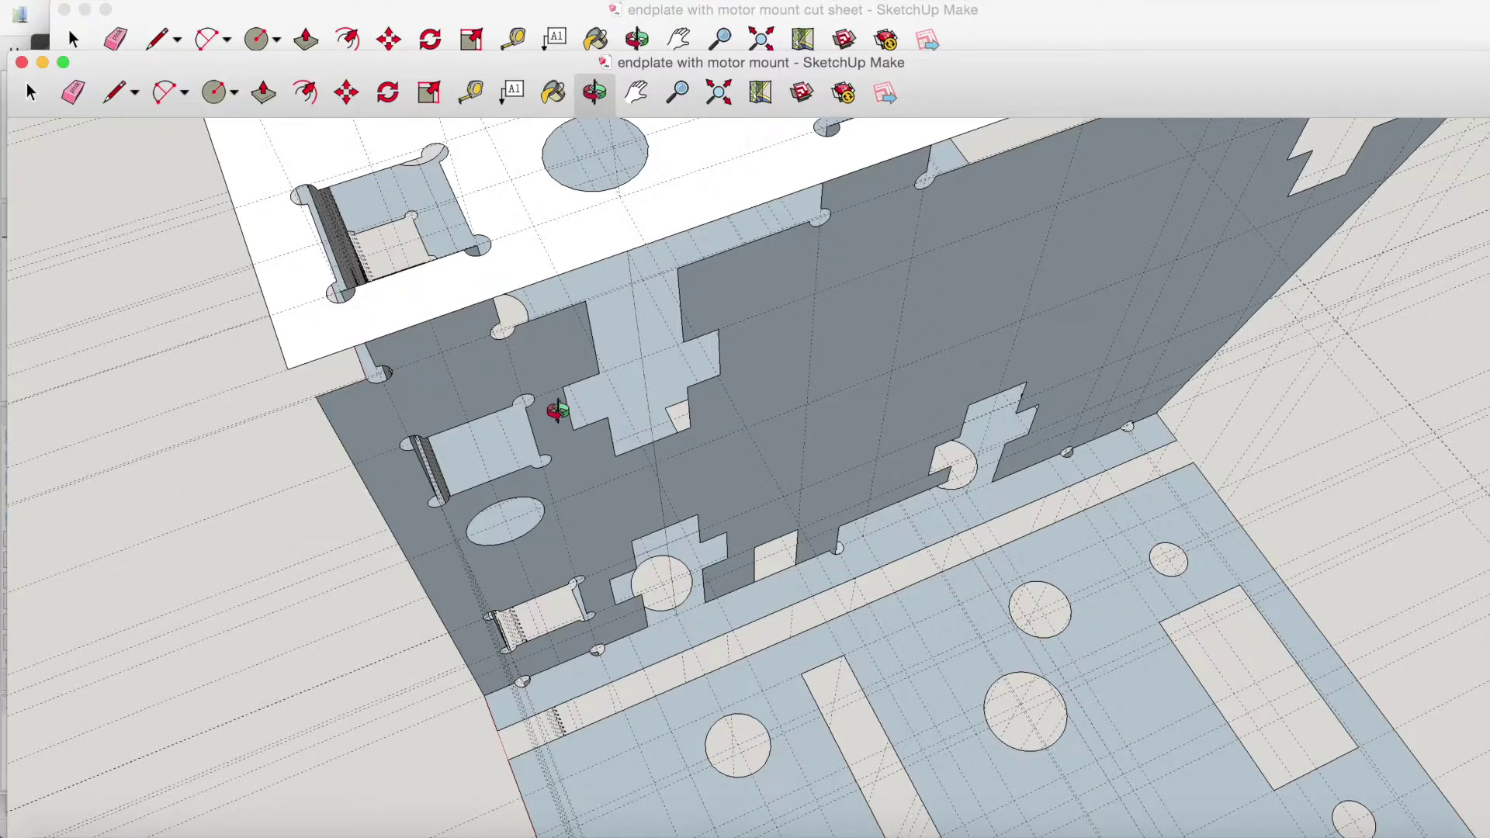
drag(705, 435, 638, 403)
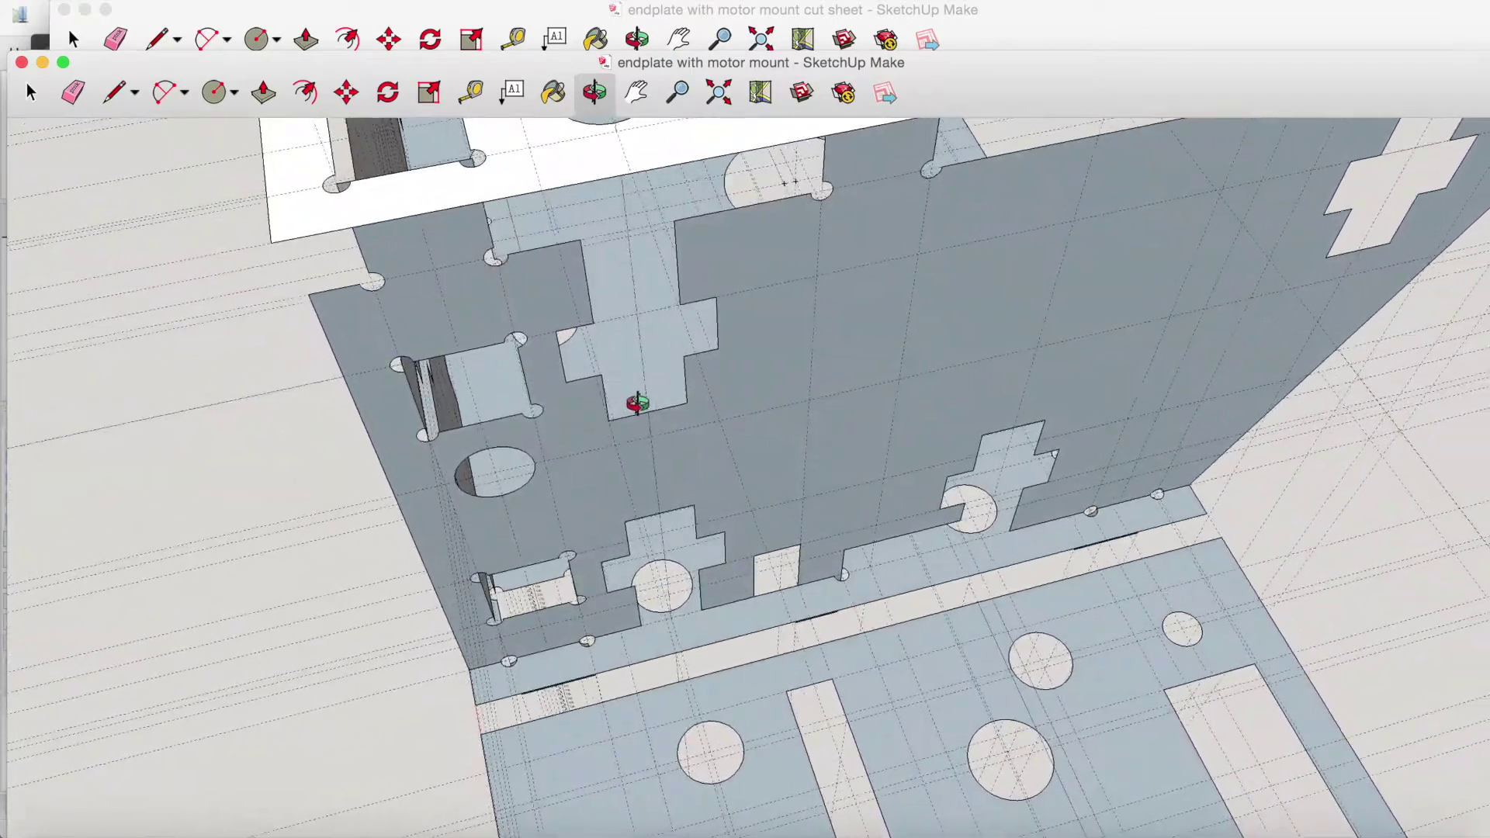
Step: Review the whole box assembly together with the adjacent flat plate, from low and raised viewpoints
click(644, 97)
drag(682, 316, 644, 501)
click(594, 92)
drag(641, 566, 608, 436)
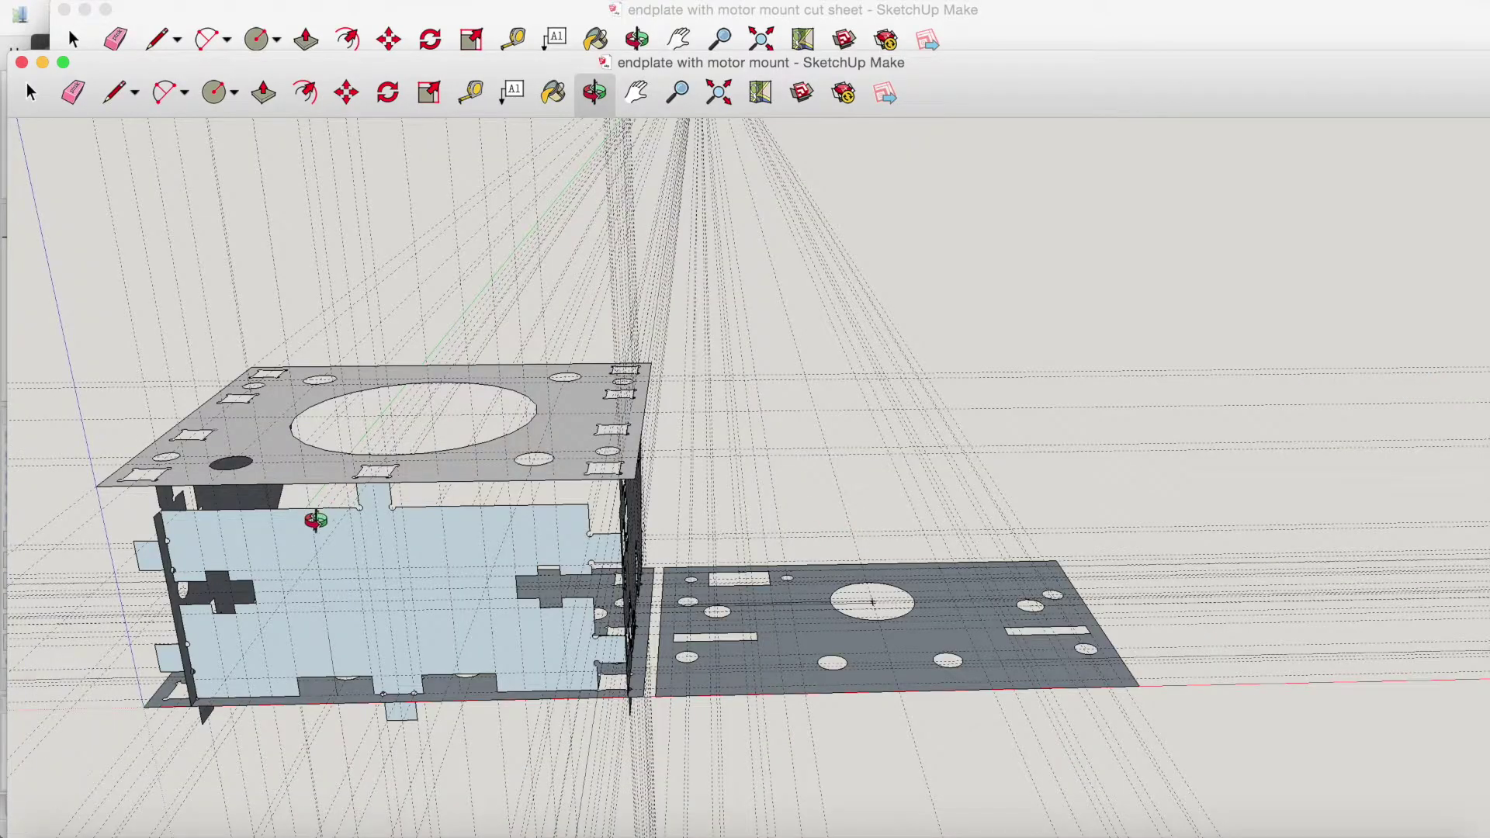
drag(232, 599, 317, 634)
drag(779, 622, 559, 659)
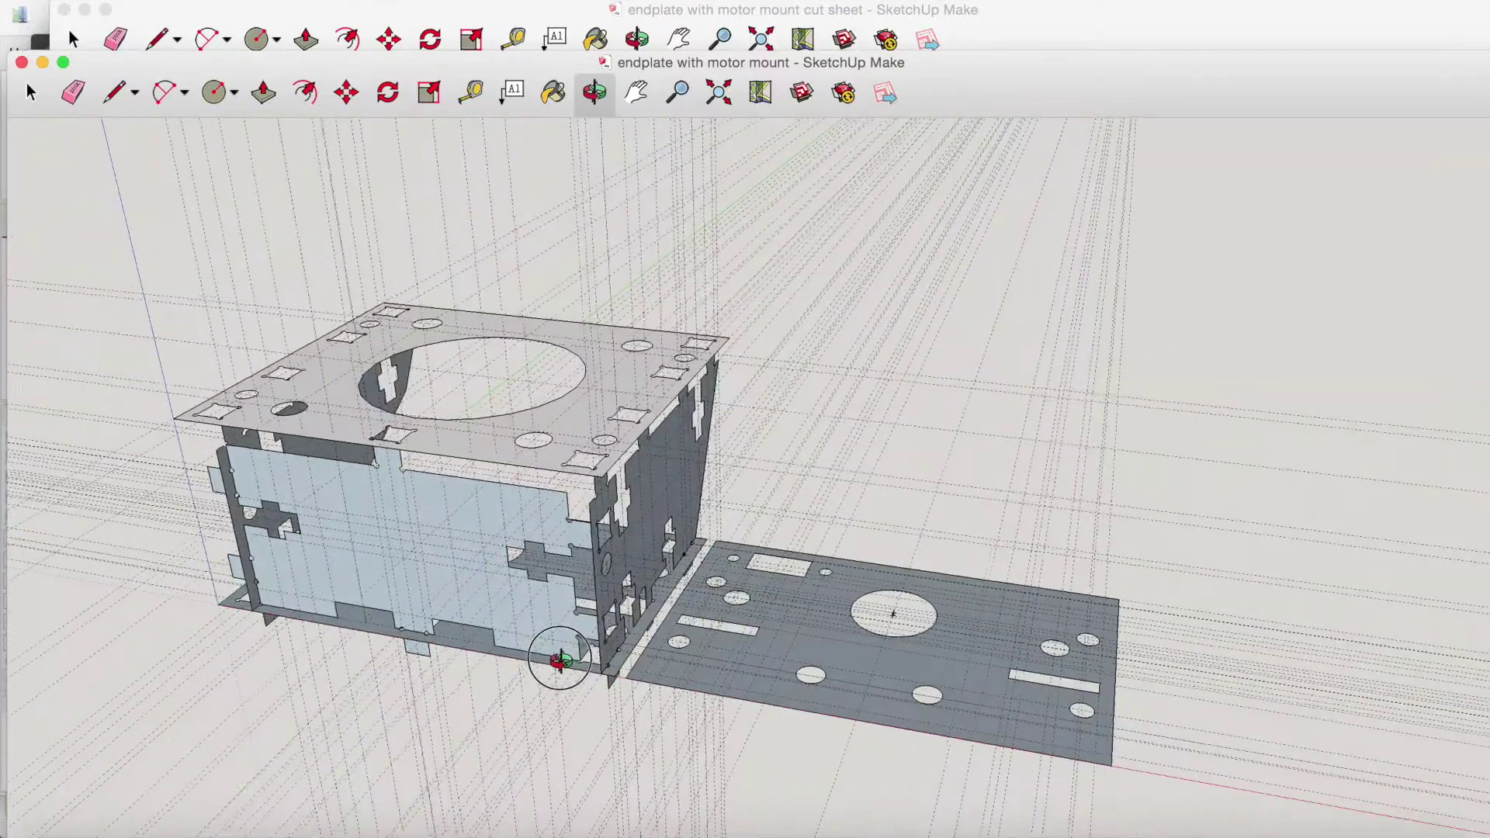
drag(602, 347, 618, 493)
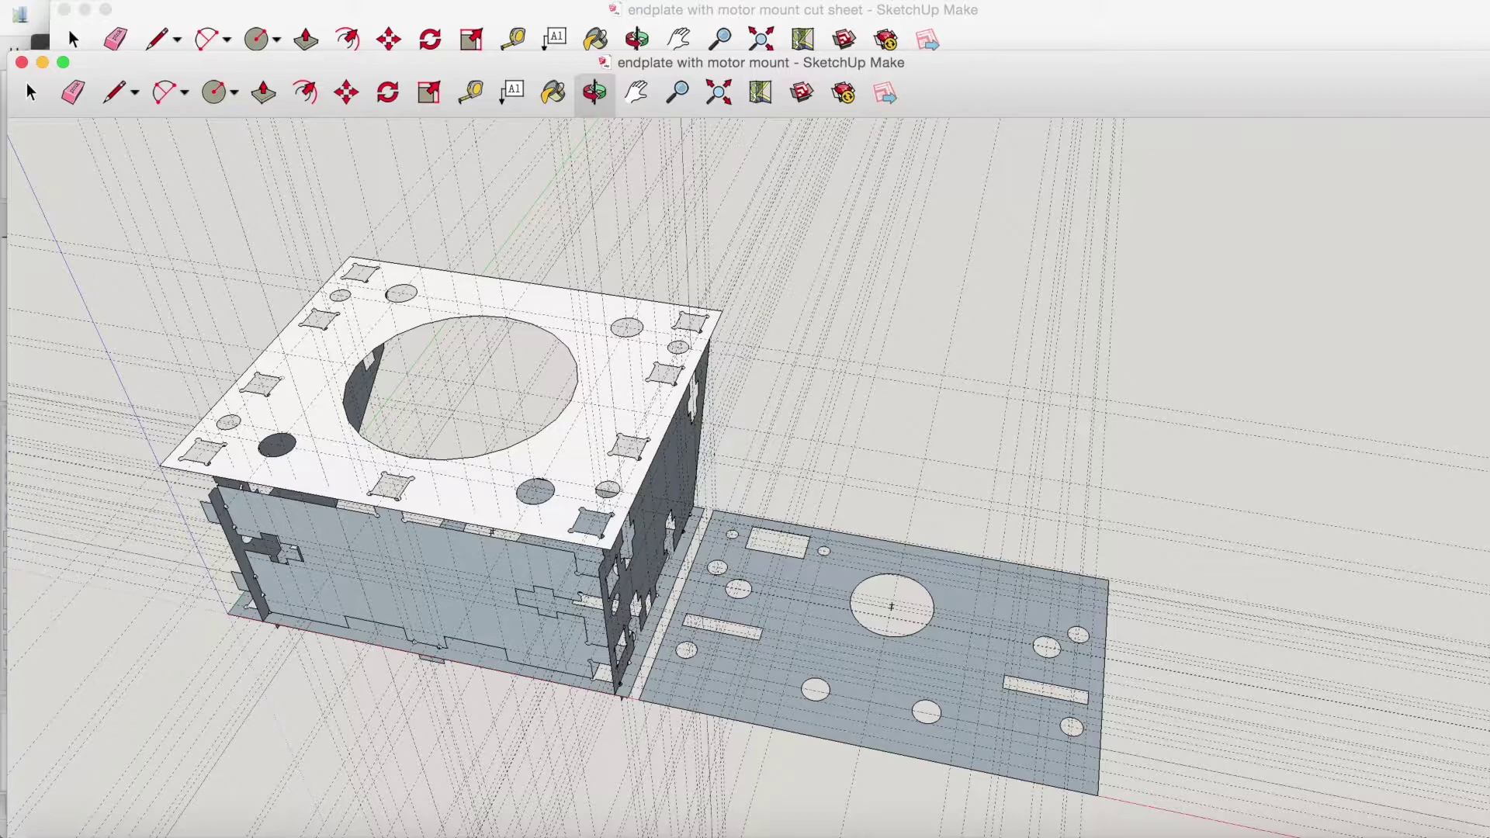
click(423, 0)
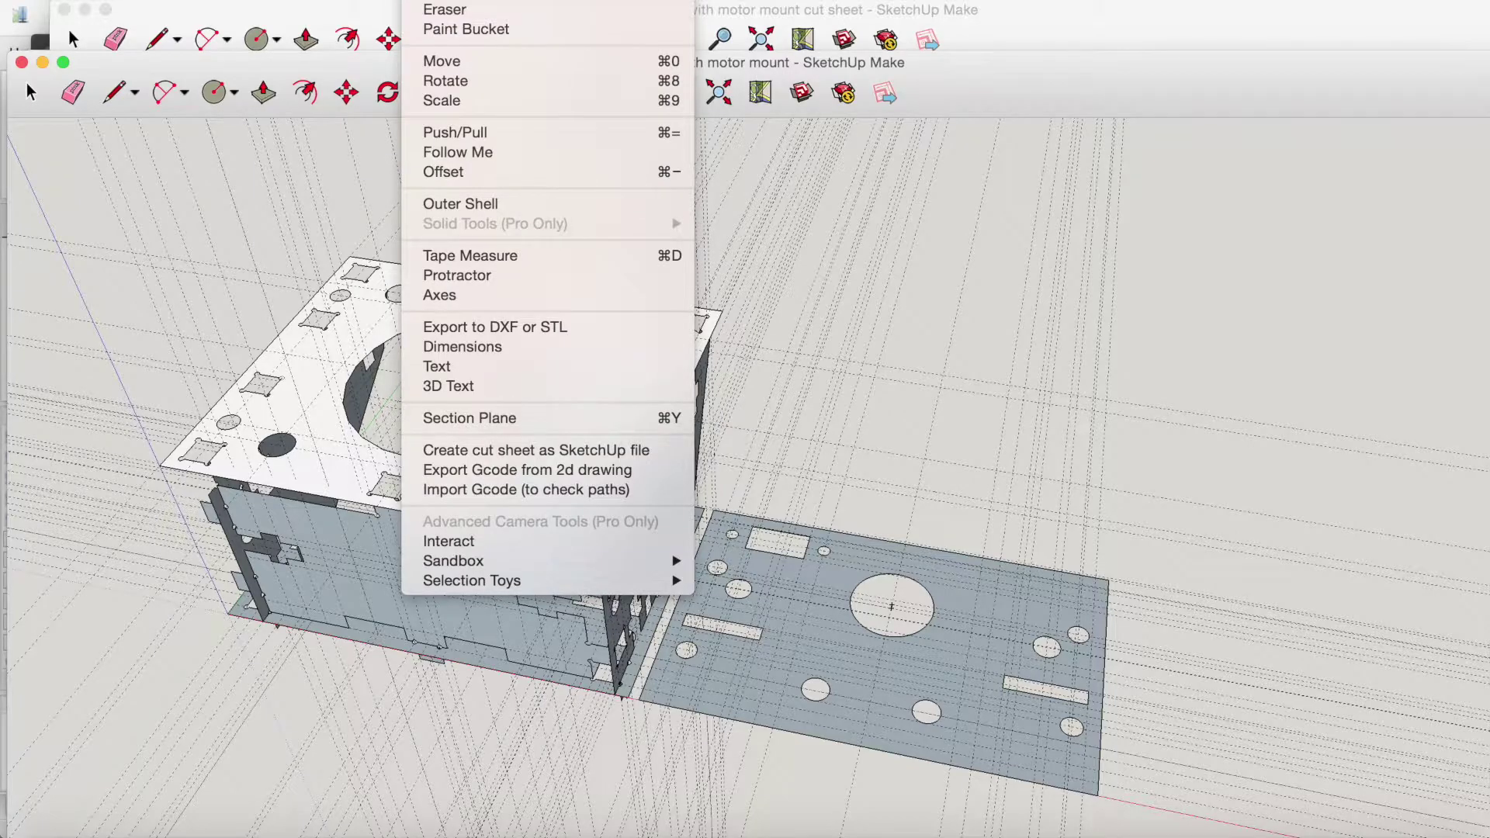
key(Escape)
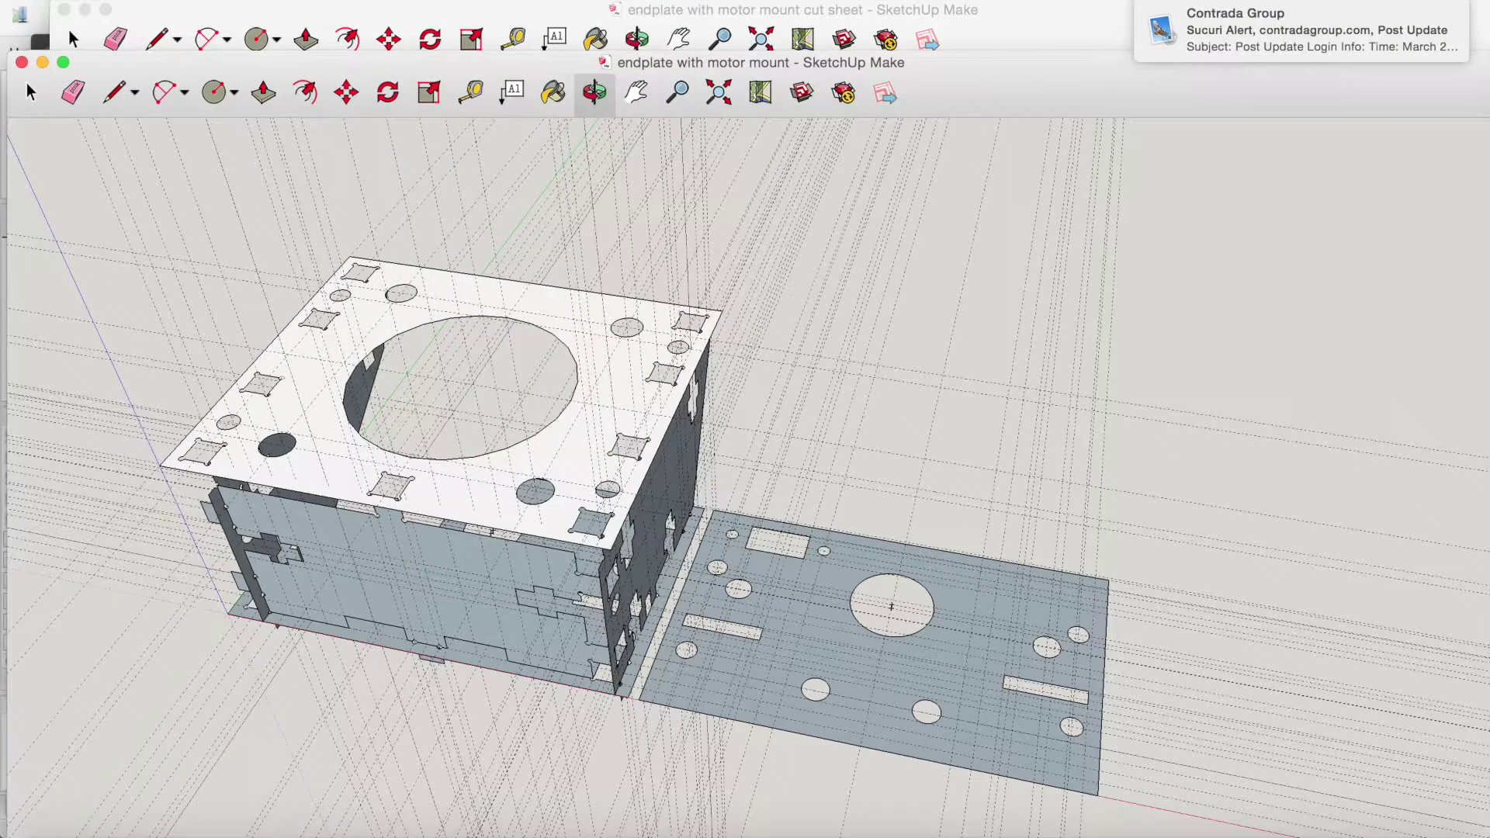
click(423, 0)
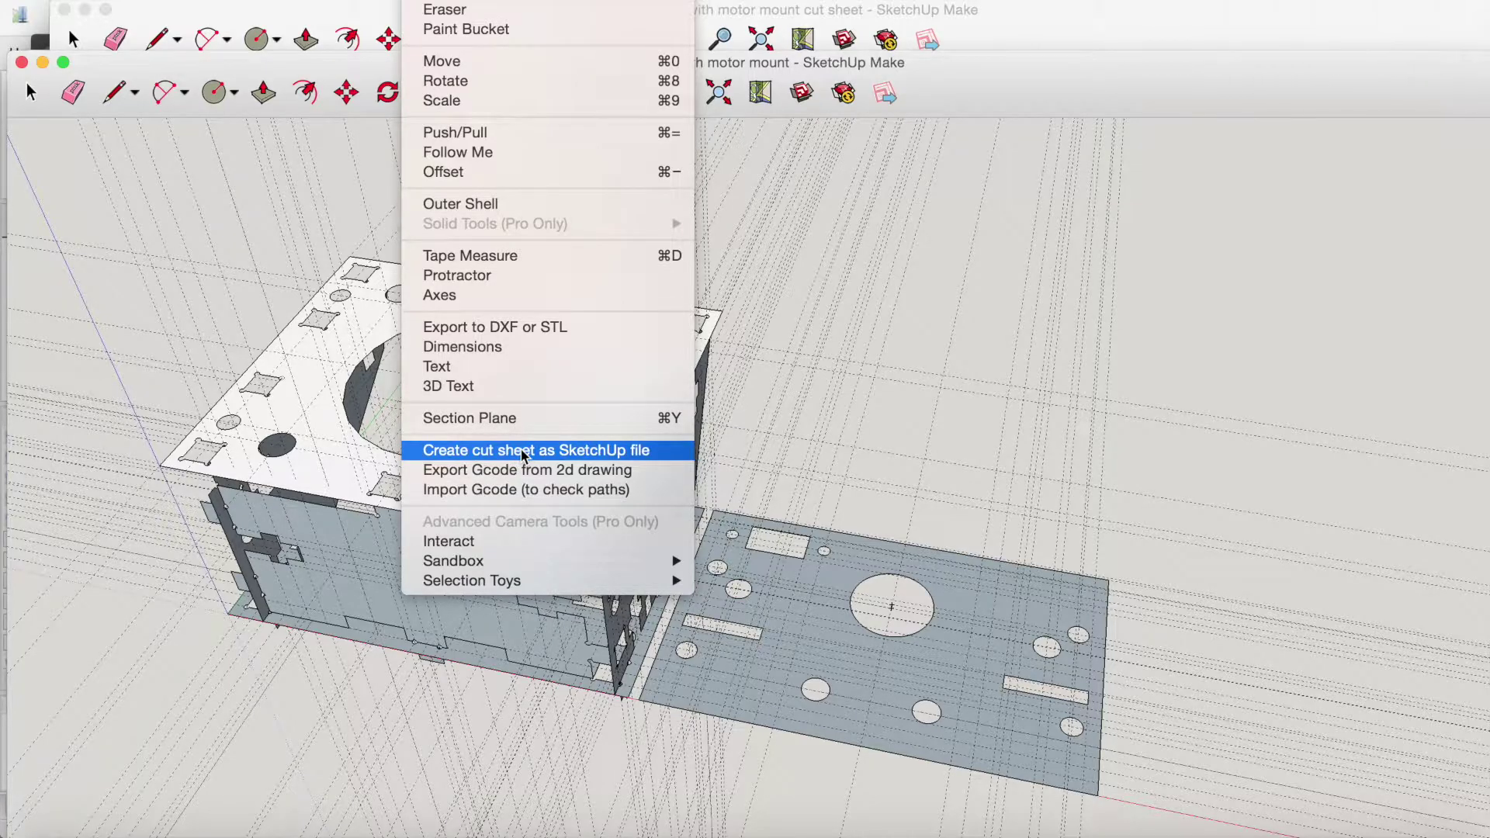
click(1083, 91)
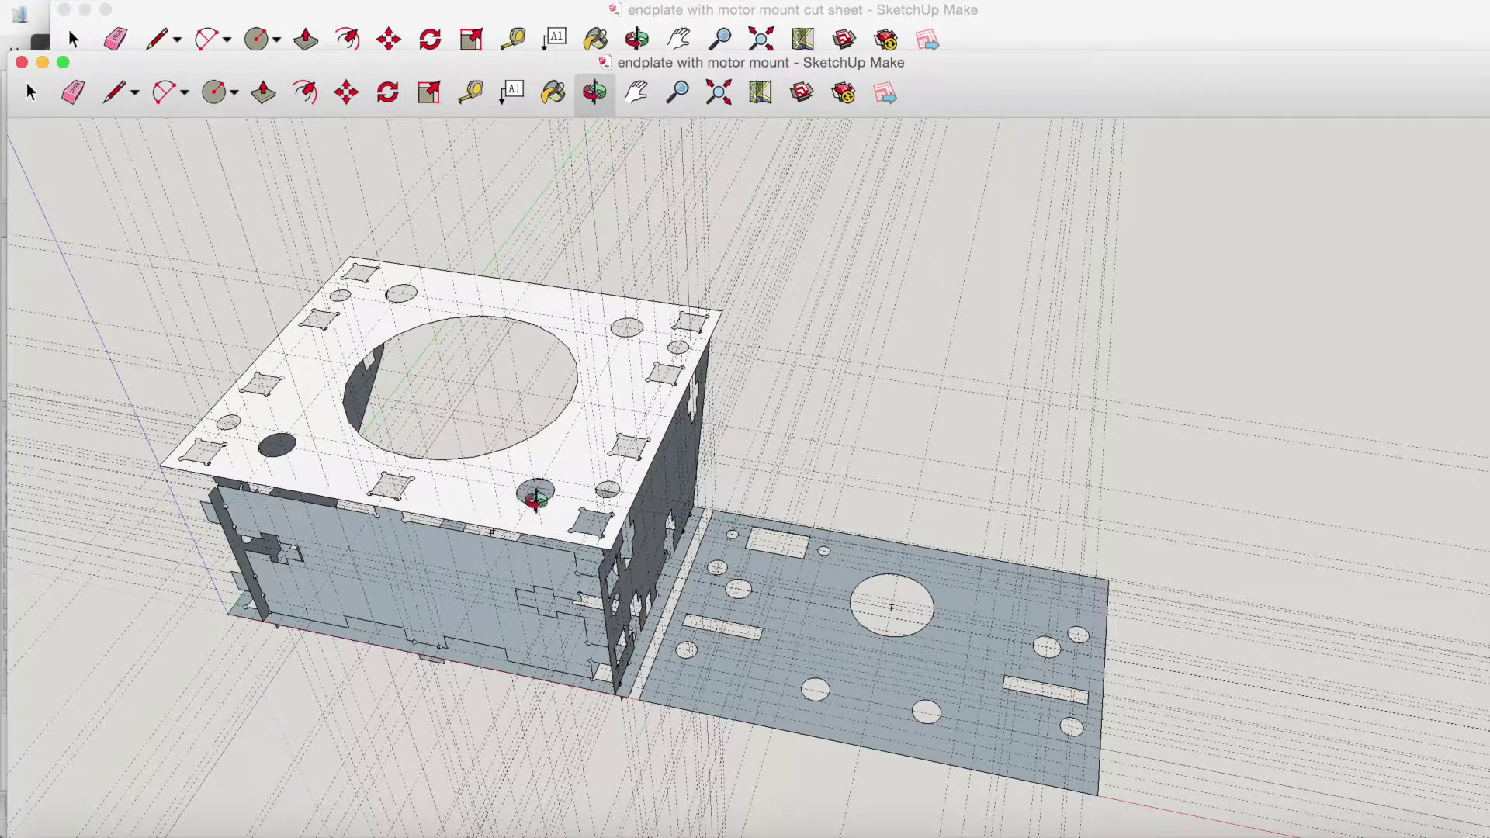
Step: Create a cut sheet as a SketchUp file from the assembly and switch to the "endplate with motor mount cut sheet" model
click(426, 0)
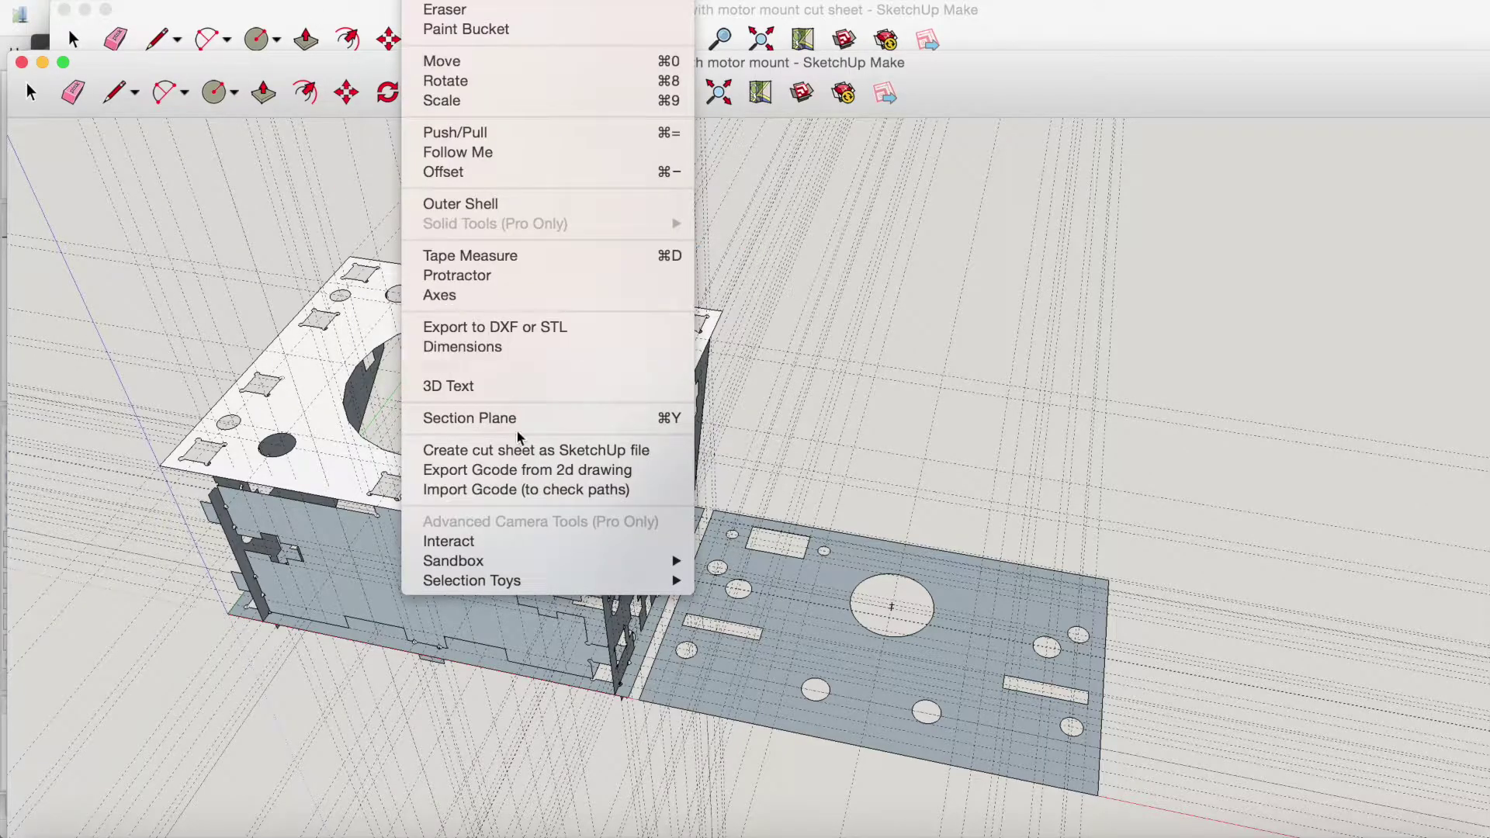
click(532, 454)
click(1062, 9)
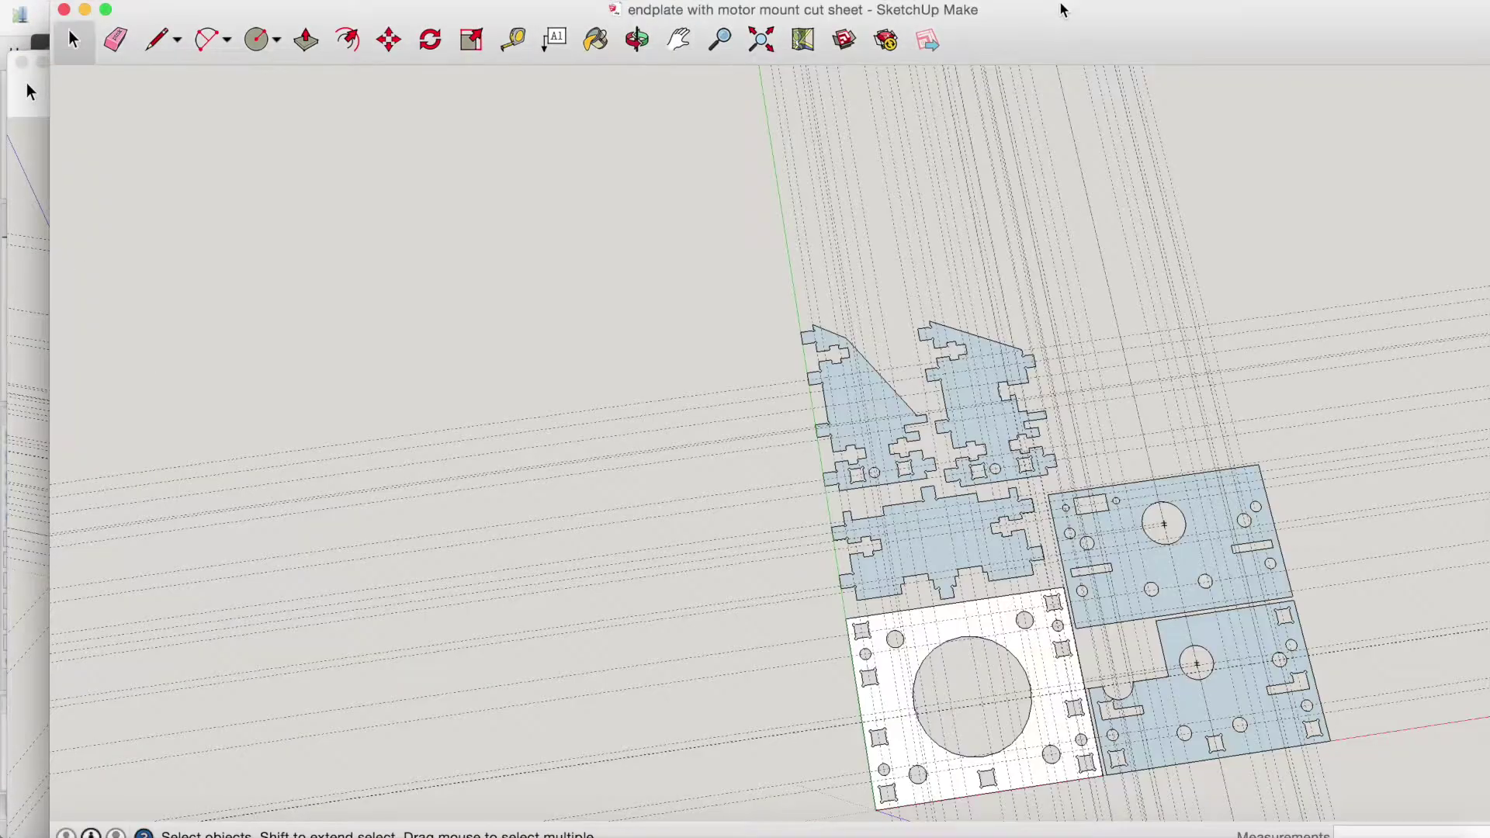
Step: Examine the layout of the flattened parts on the cut sheet, close up and from a rotated viewpoint
click(680, 43)
drag(1214, 666, 879, 508)
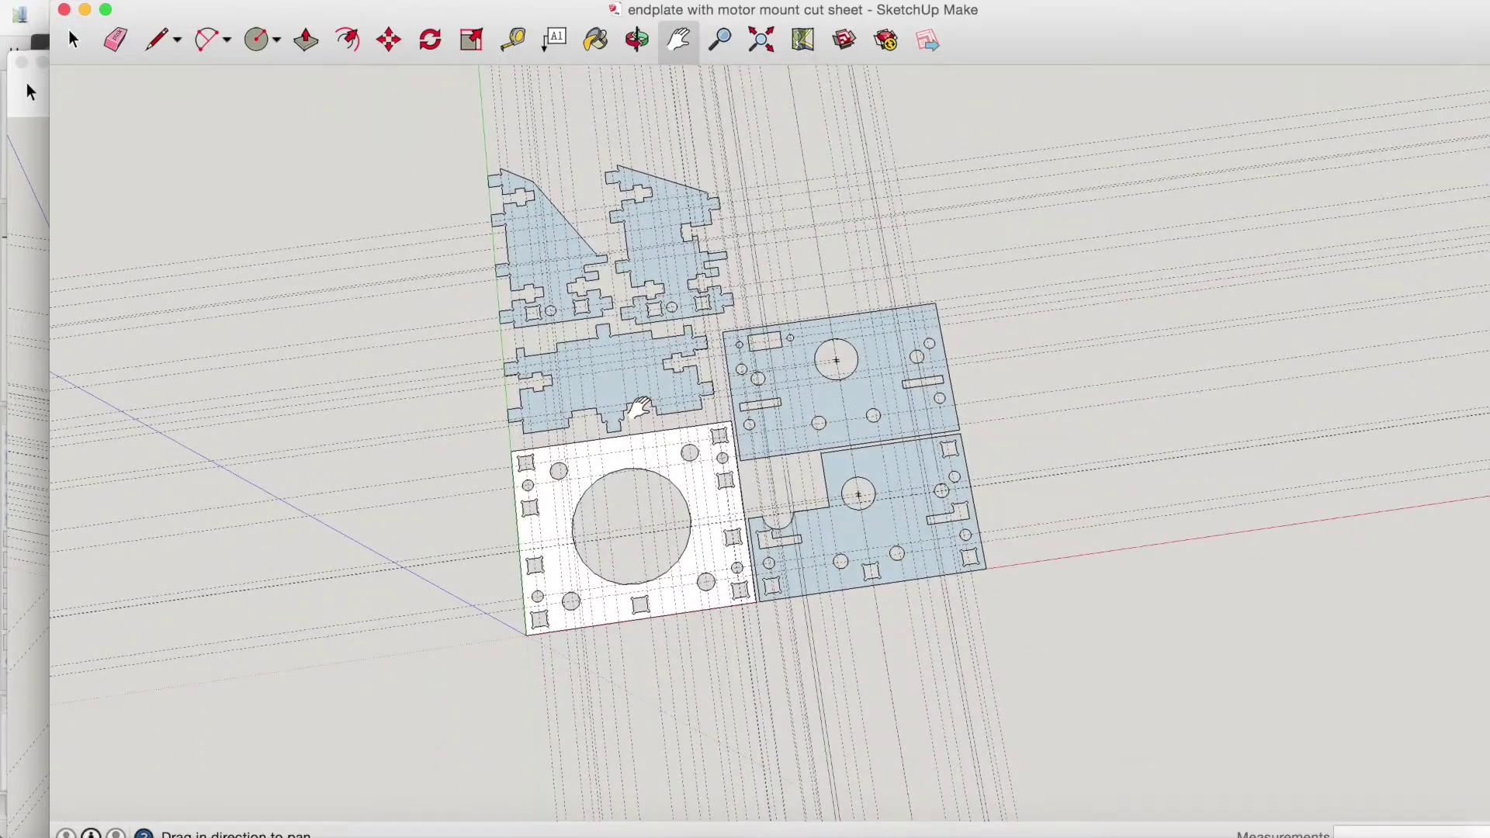
scroll(641, 411, up, 3)
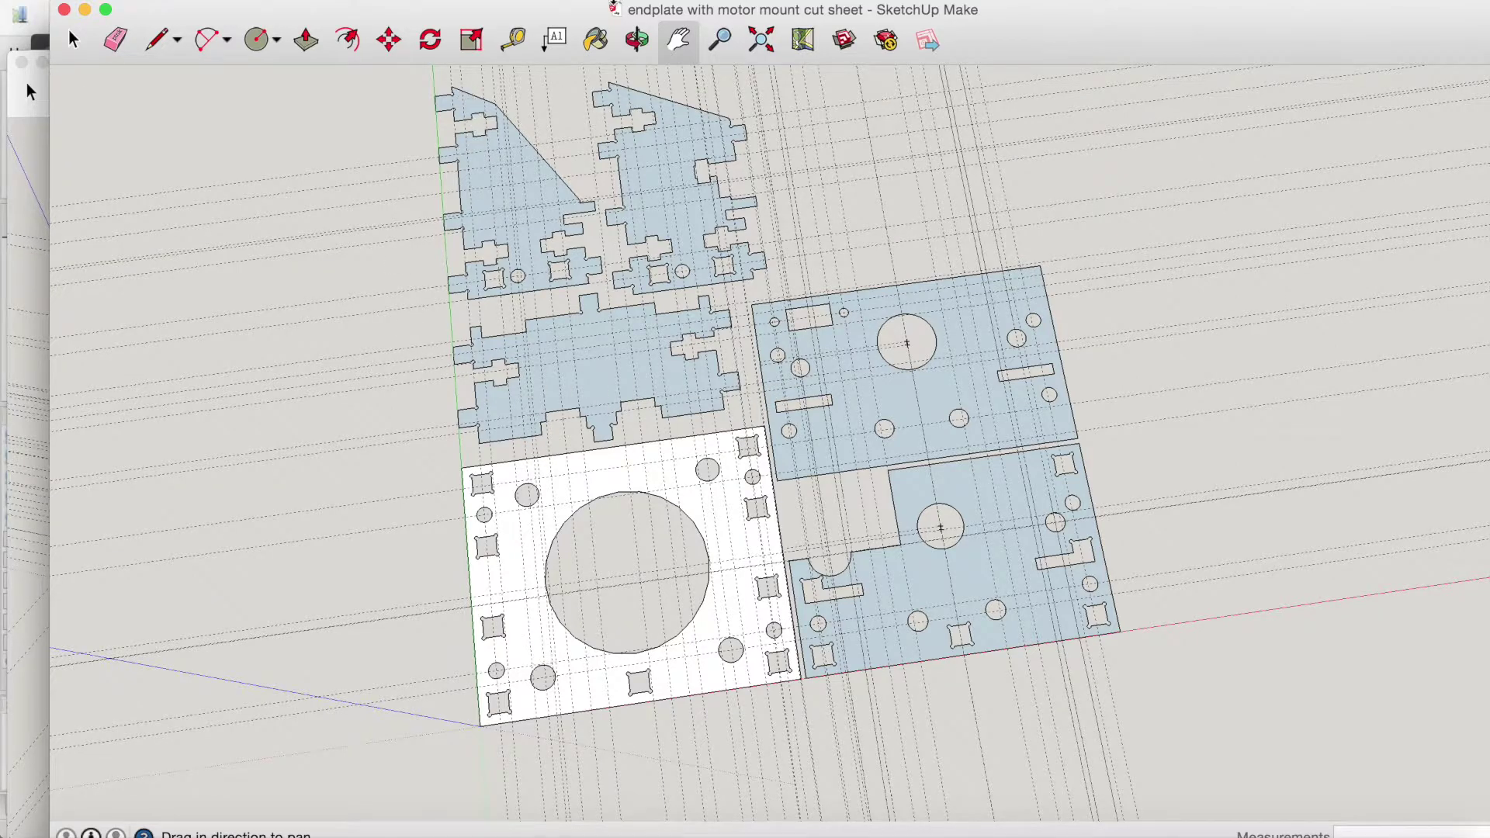
click(636, 40)
drag(496, 544, 450, 699)
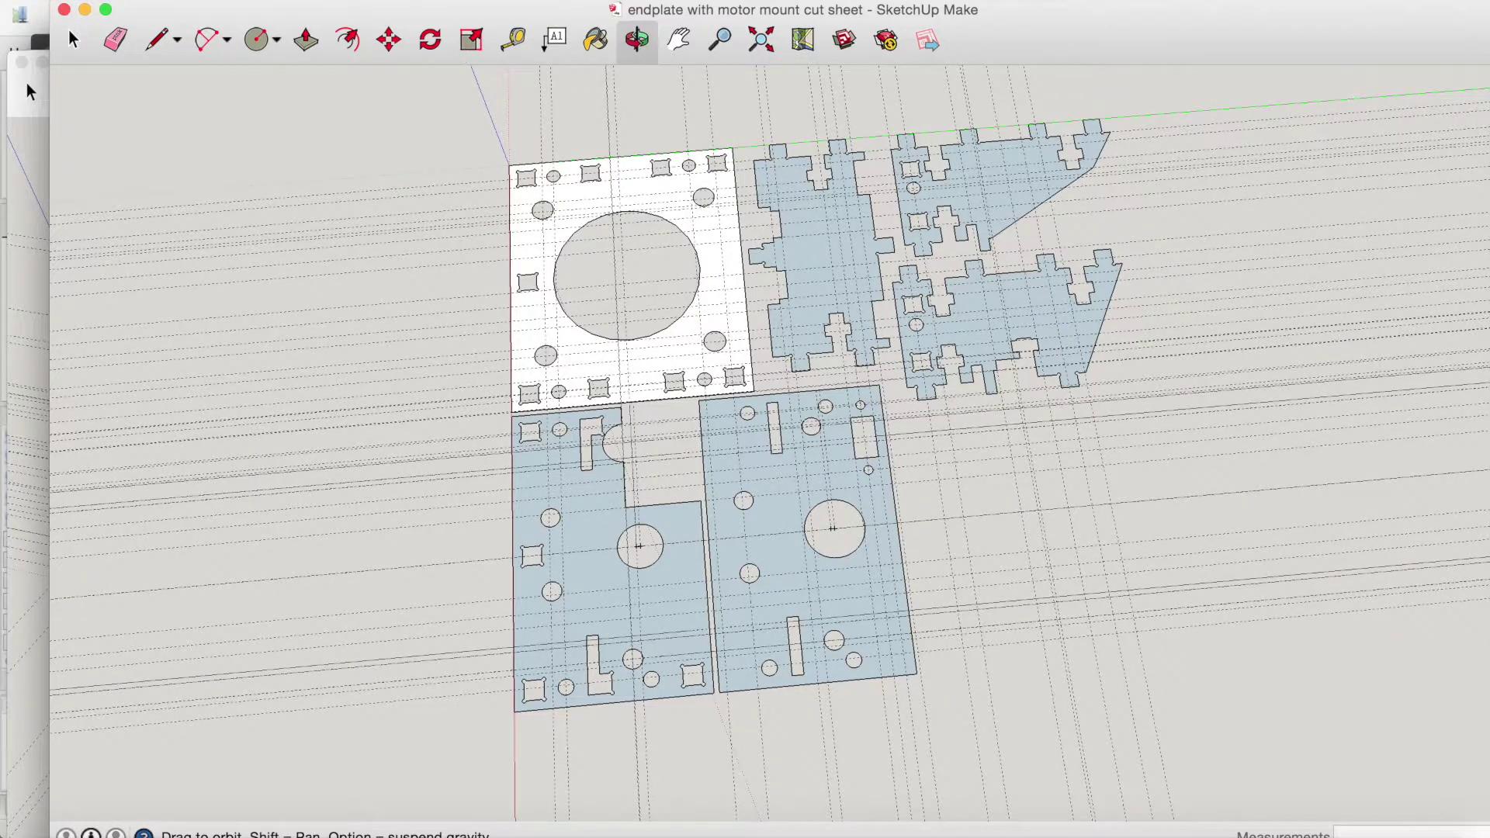
click(423, 0)
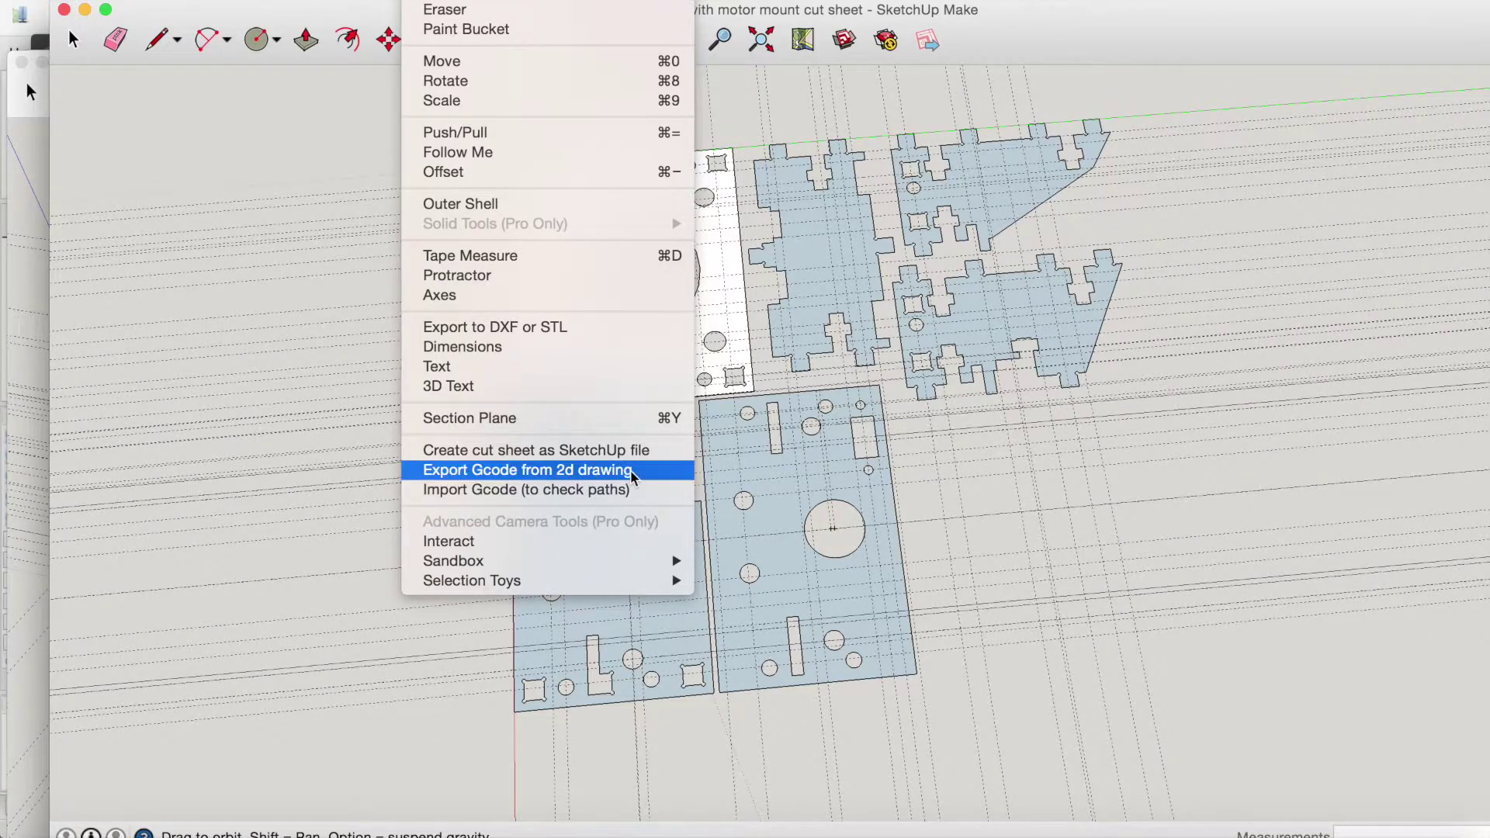
key(Escape)
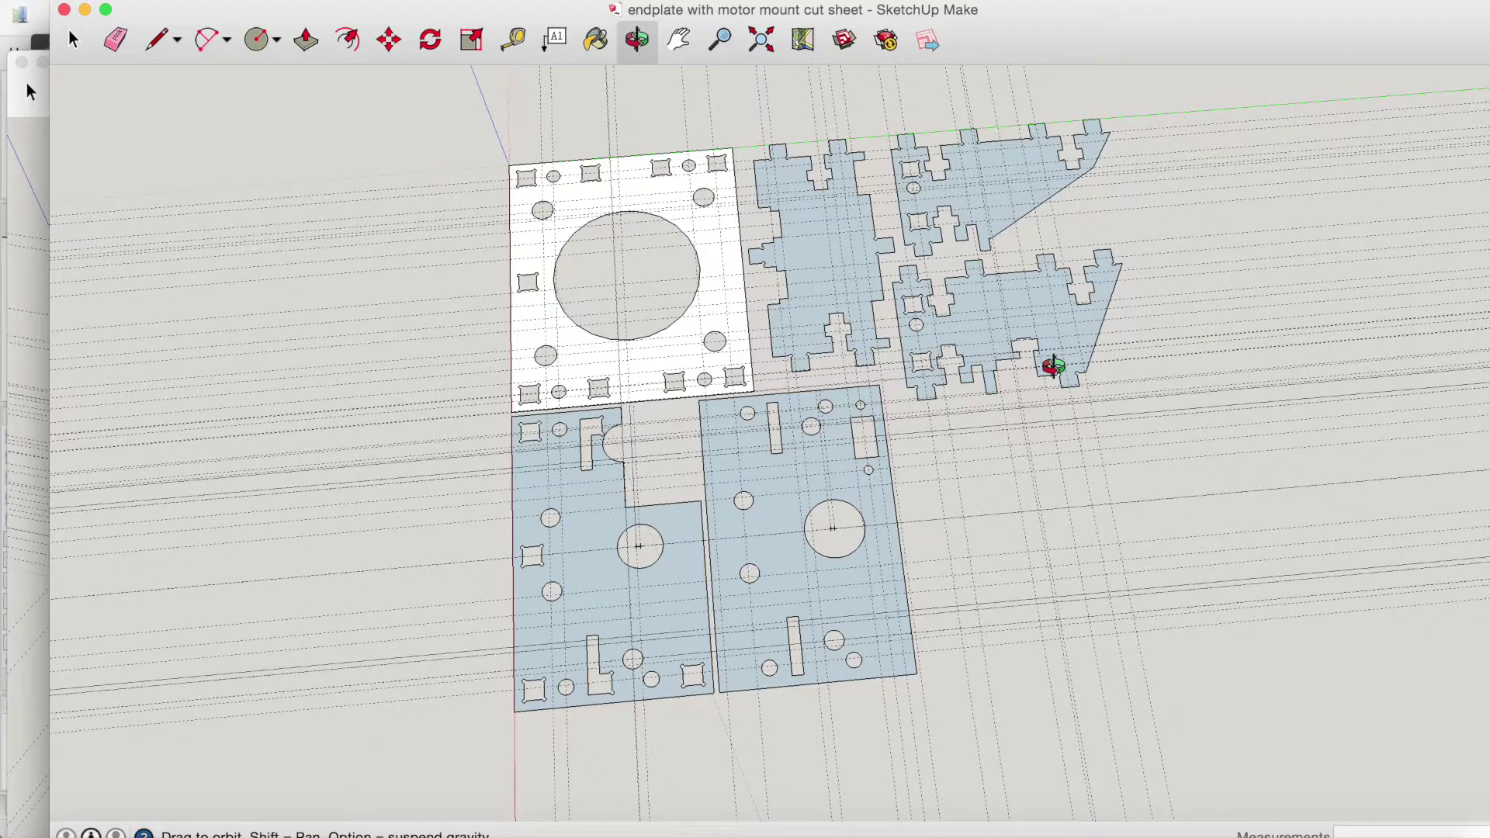
click(1268, 815)
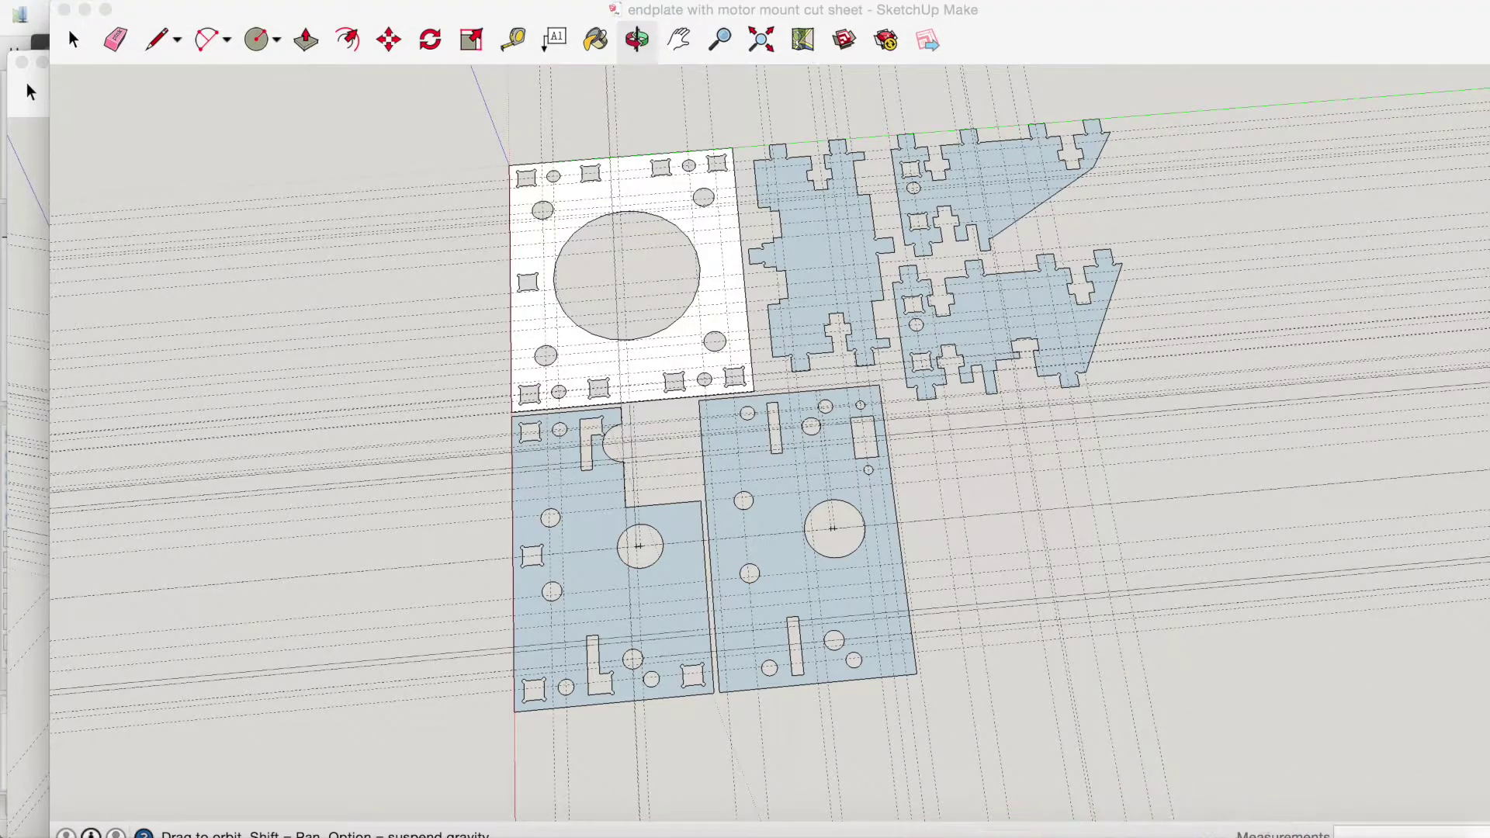
click(93, 4)
click(29, 92)
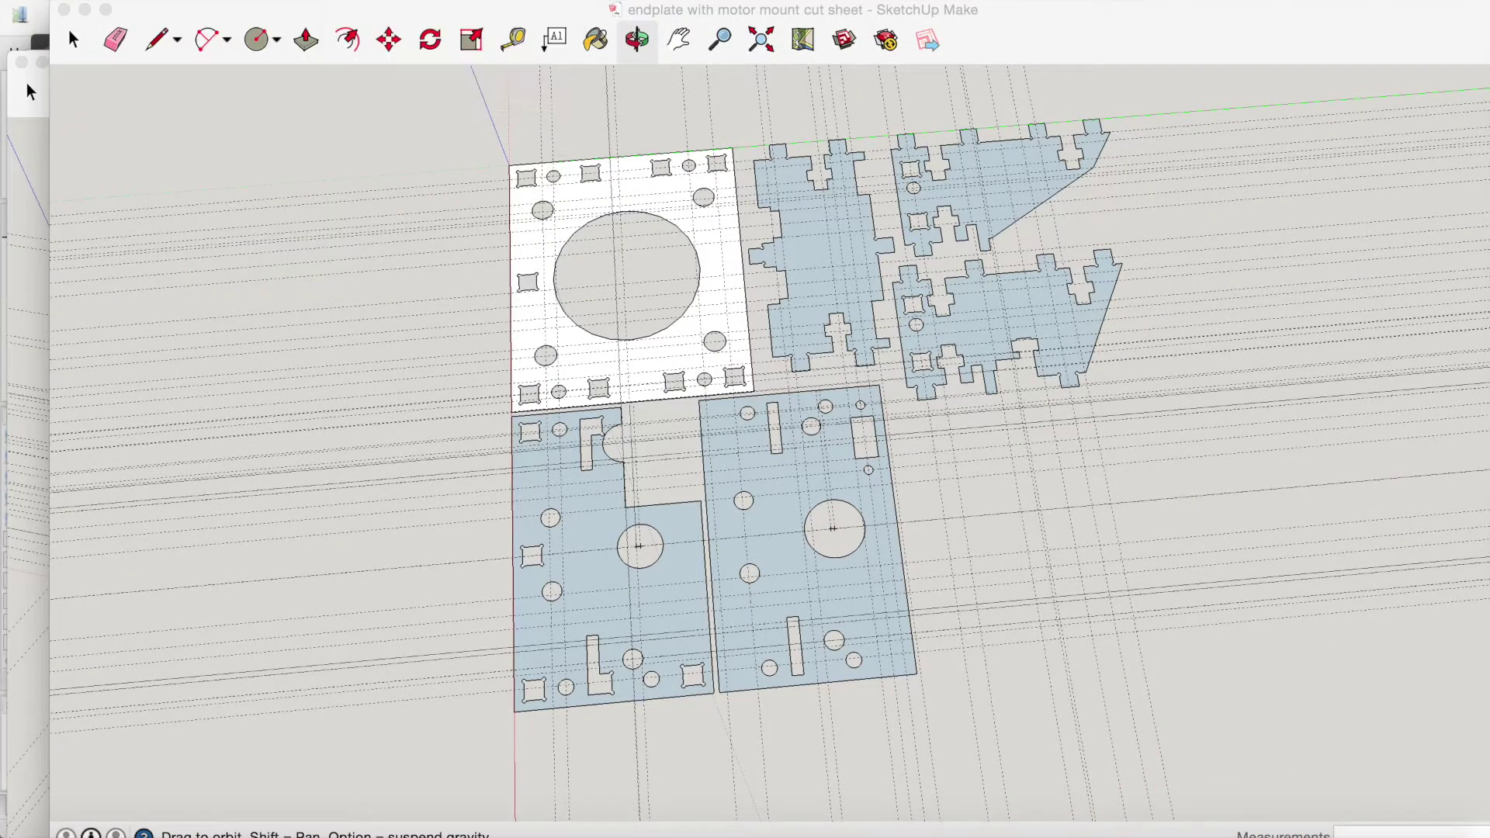